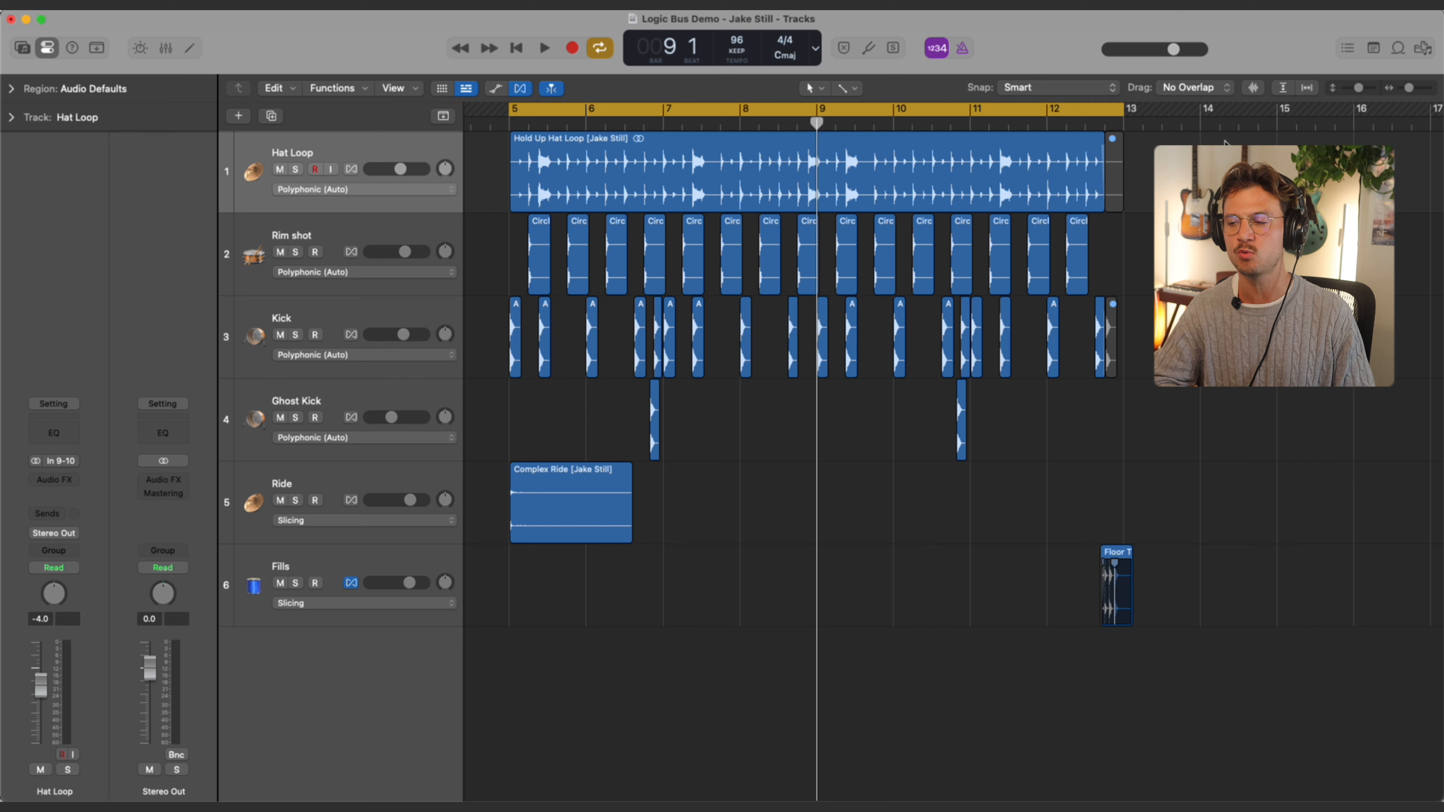
Step: Group the six drum tracks, from Hat Loop through Fills, into a summing track stack
key(space)
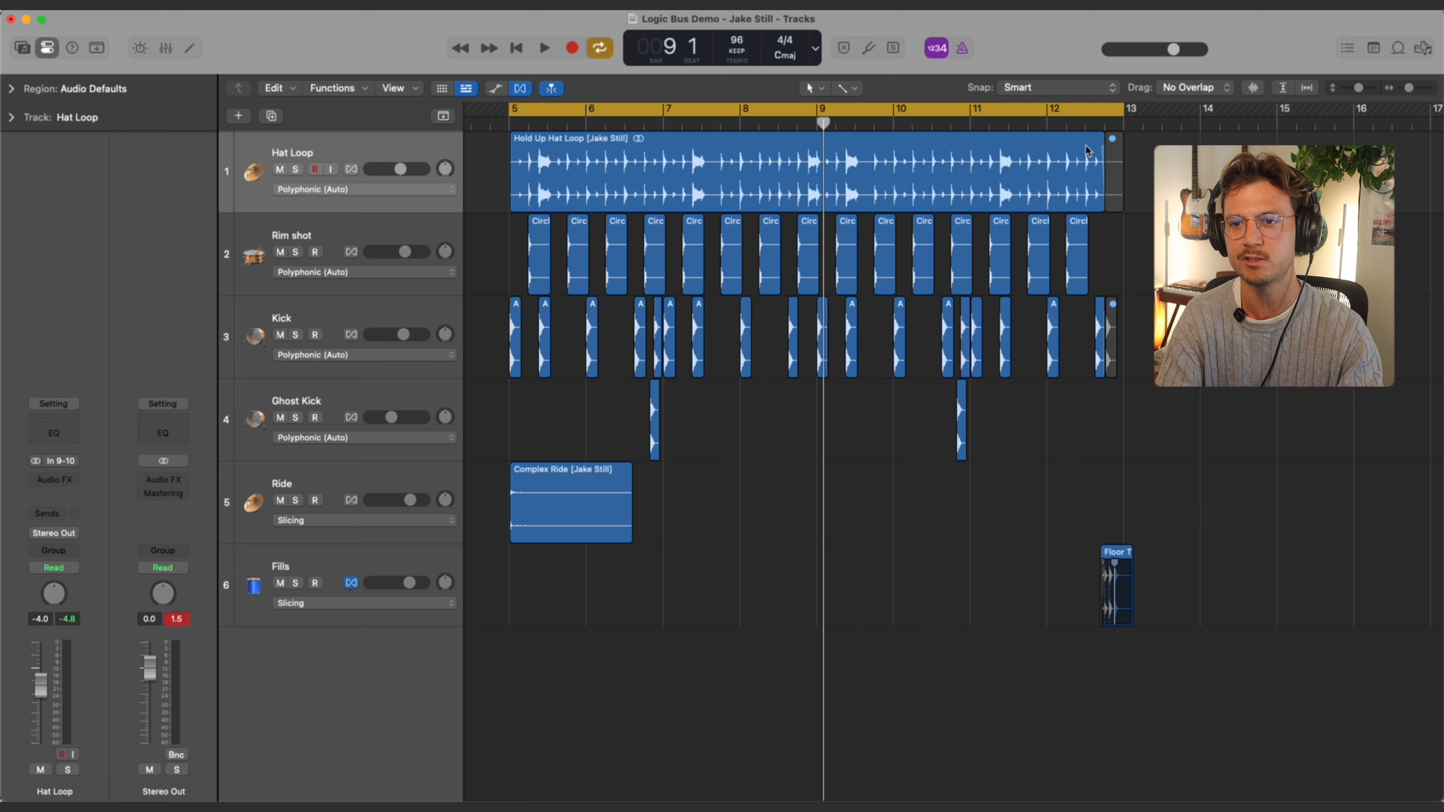
click(417, 150)
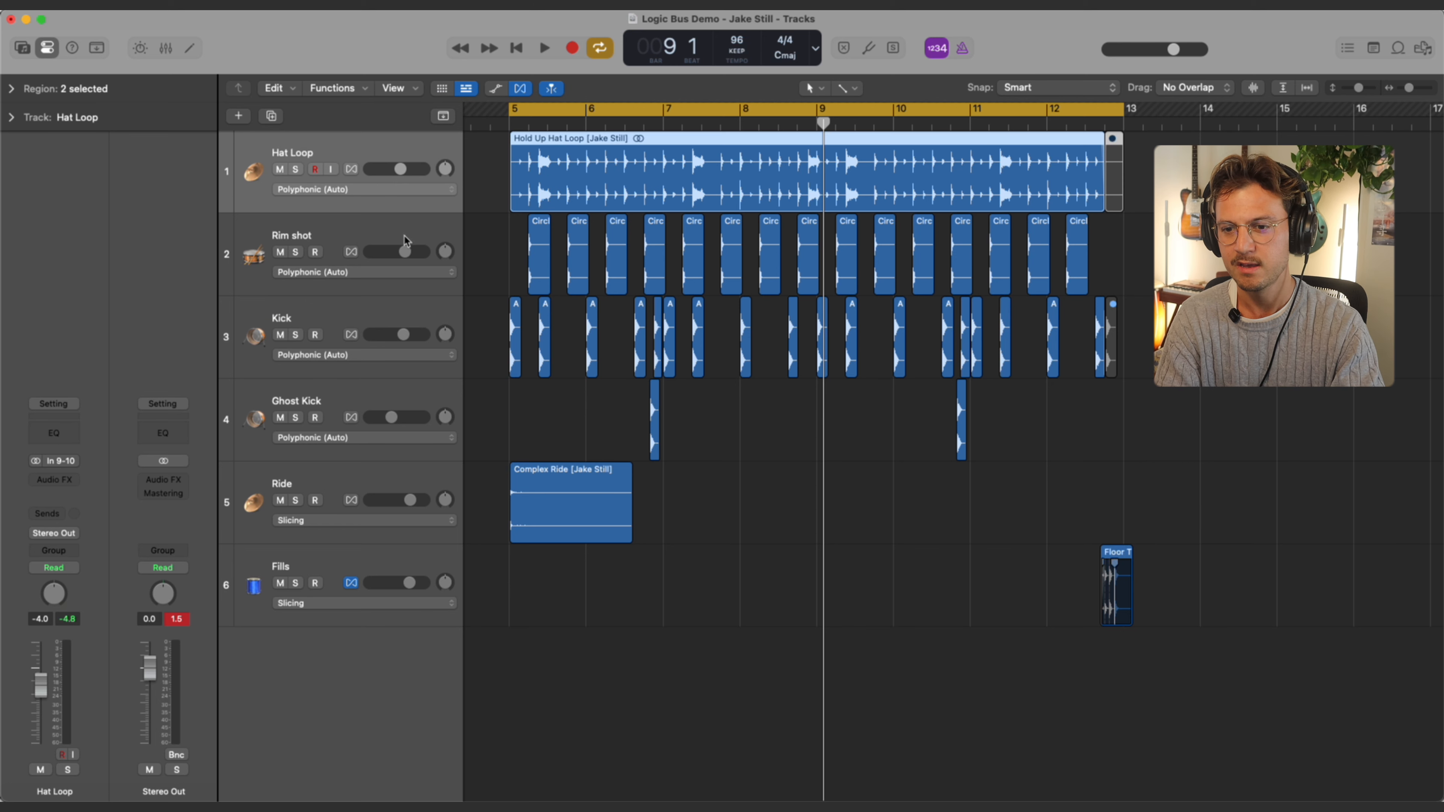
shift+click(405, 566)
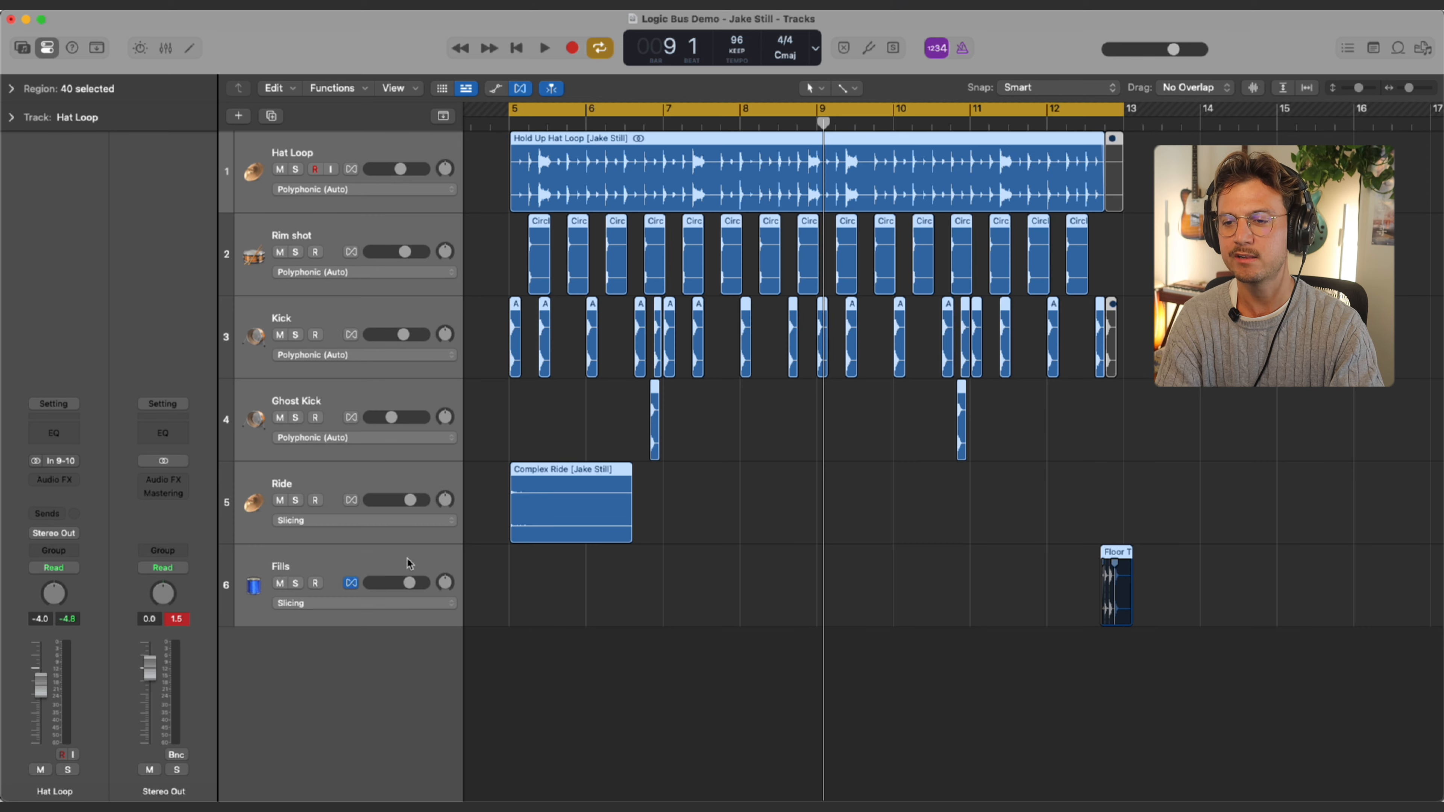
right_click(408, 564)
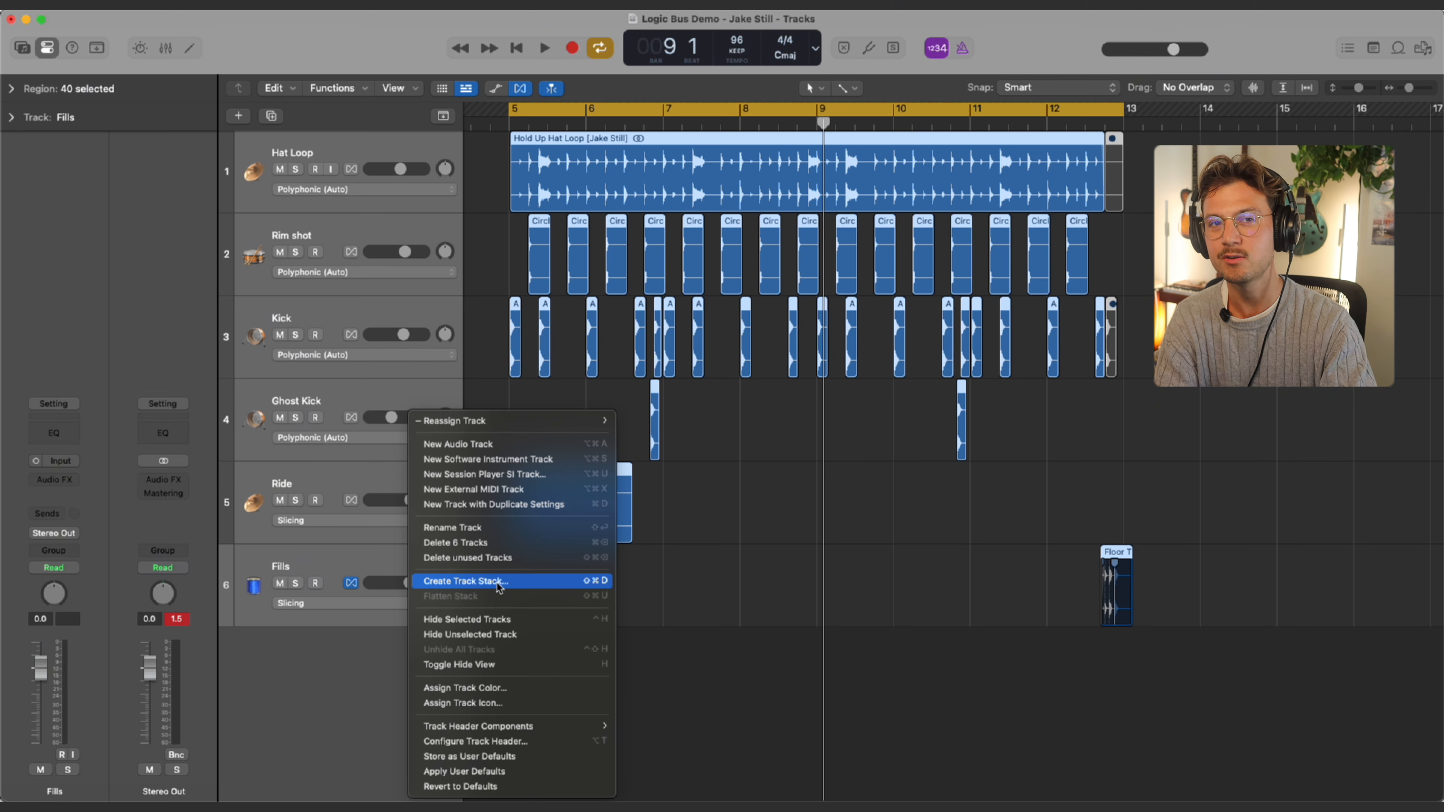
click(534, 581)
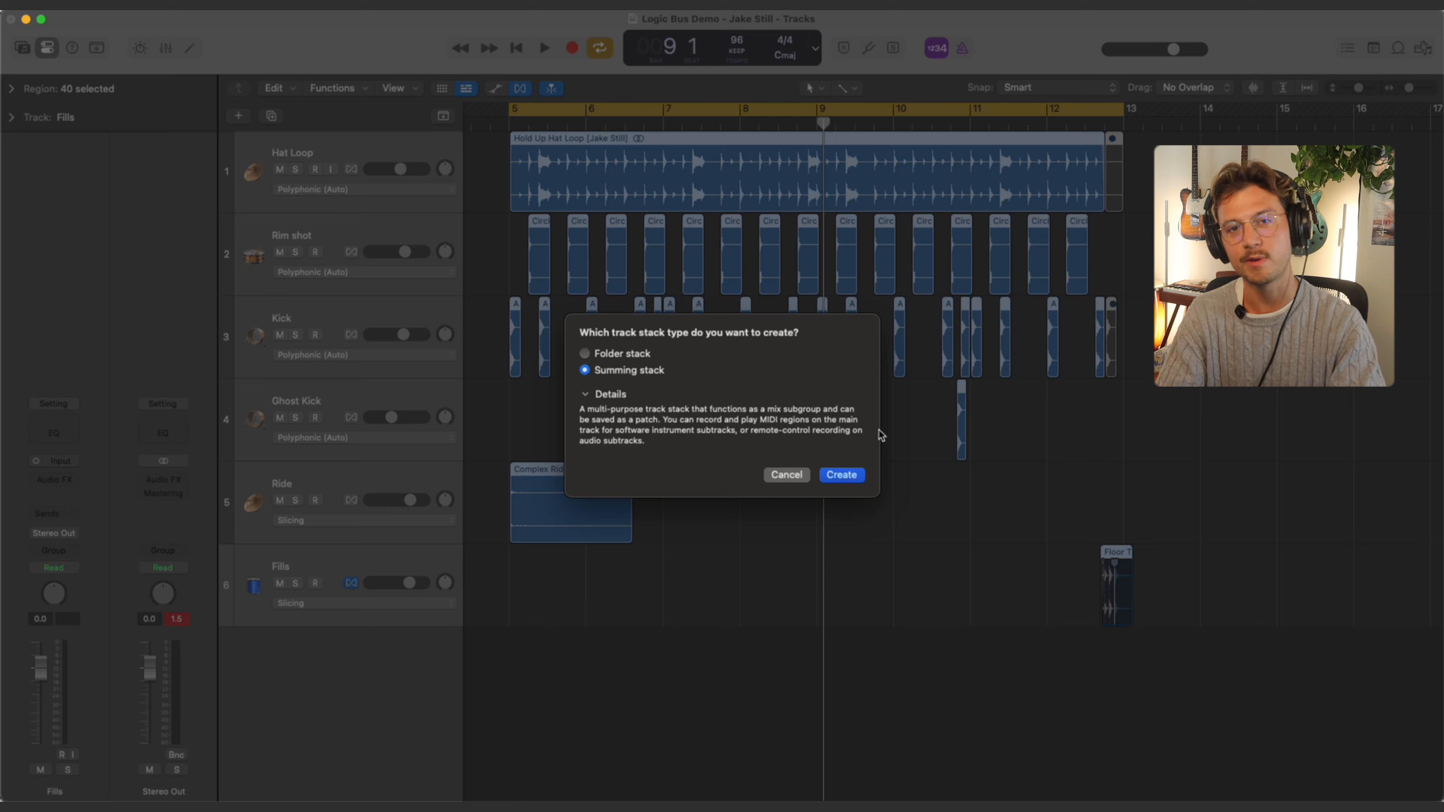
key(Return)
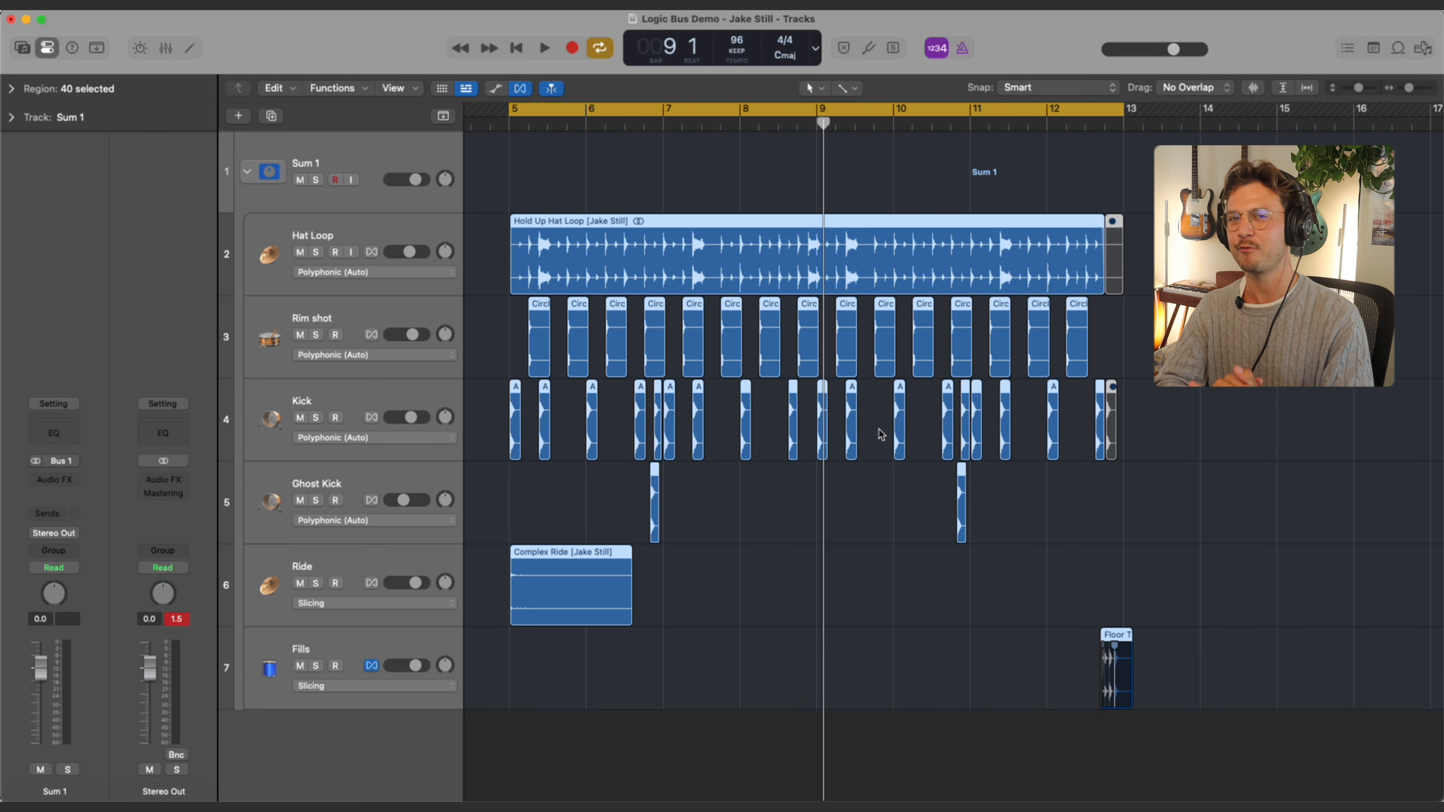
Step: Rename the new summing stack Drum Bus and assign it a drum kit icon from the Drums category
double_click(392, 154)
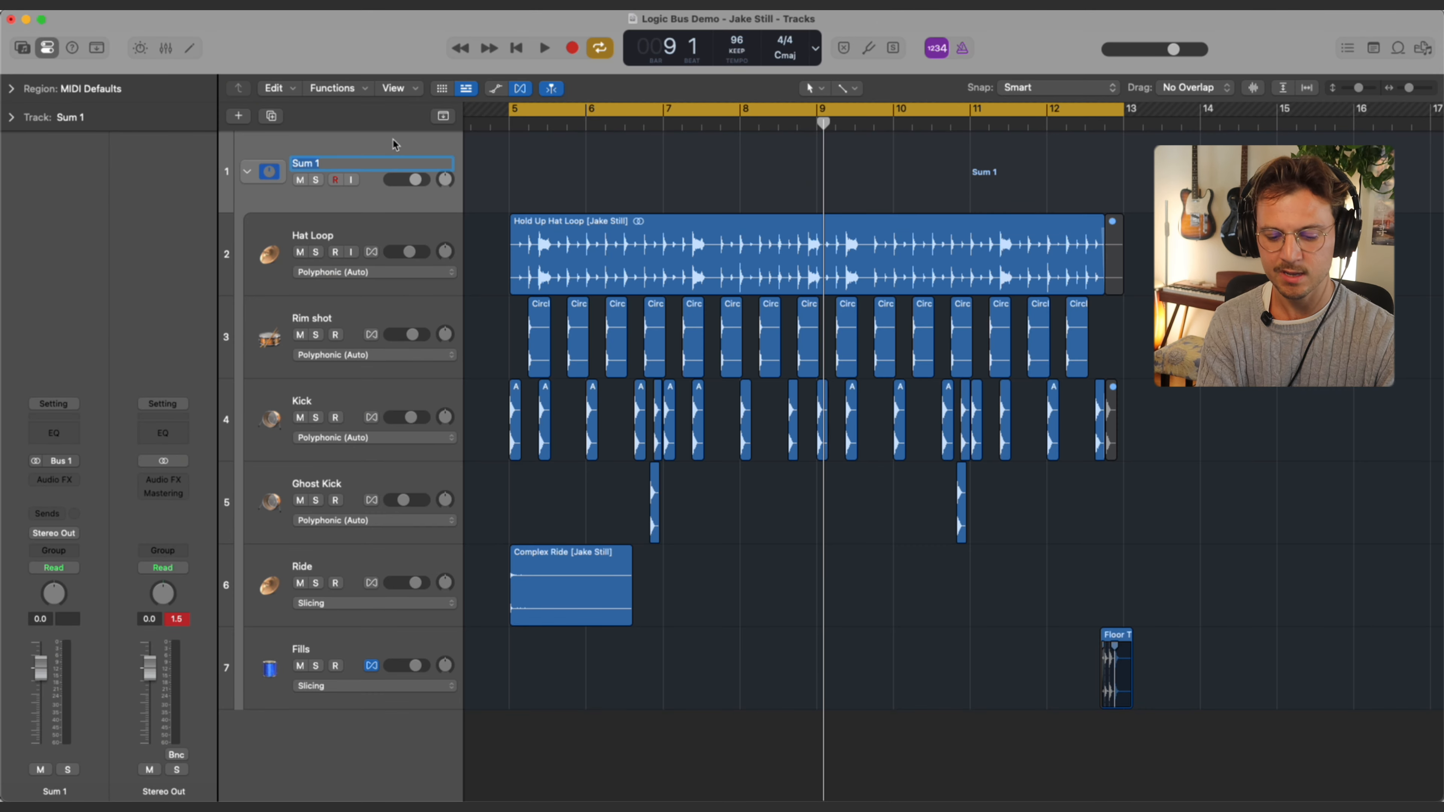
text(Dr)
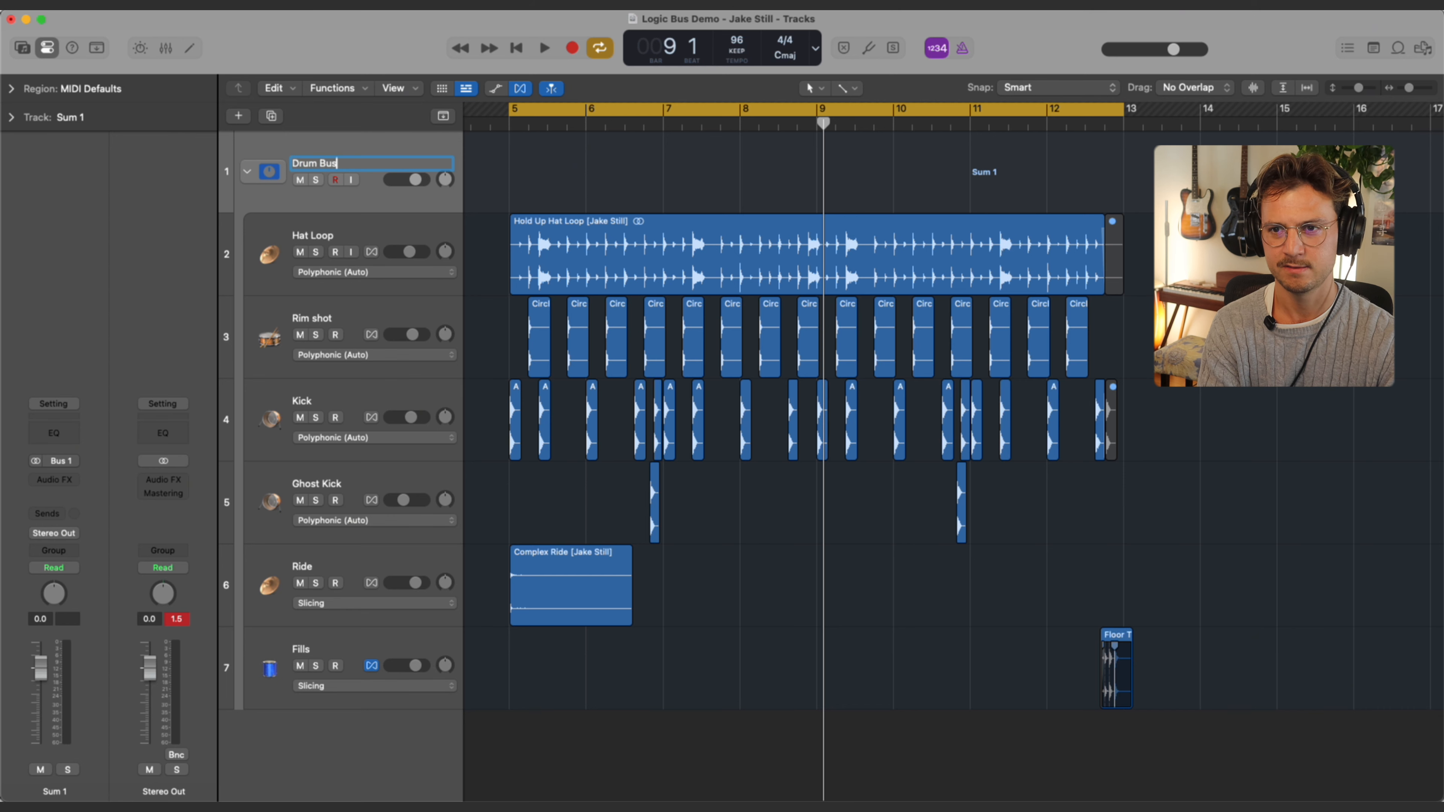
key(Return)
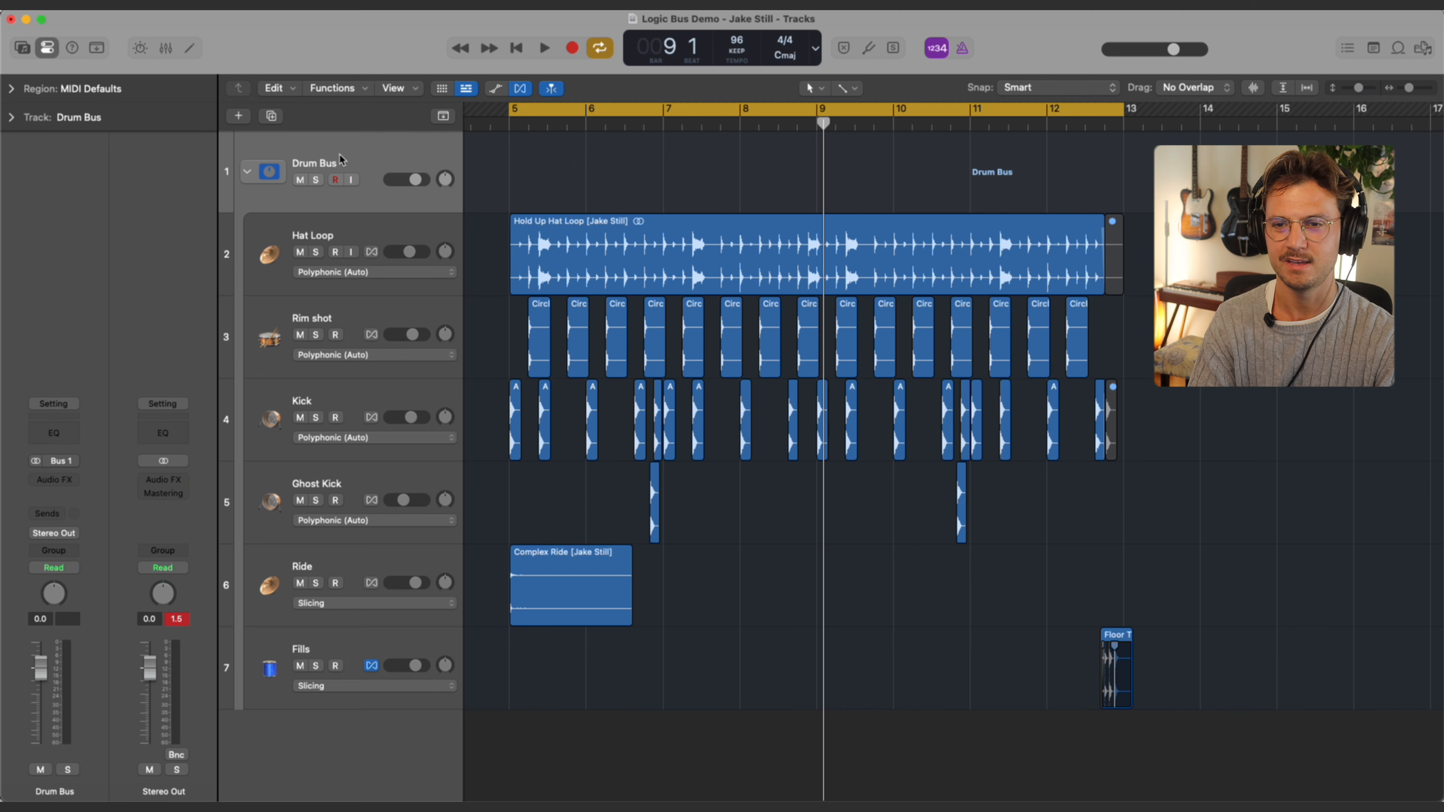
click(271, 172)
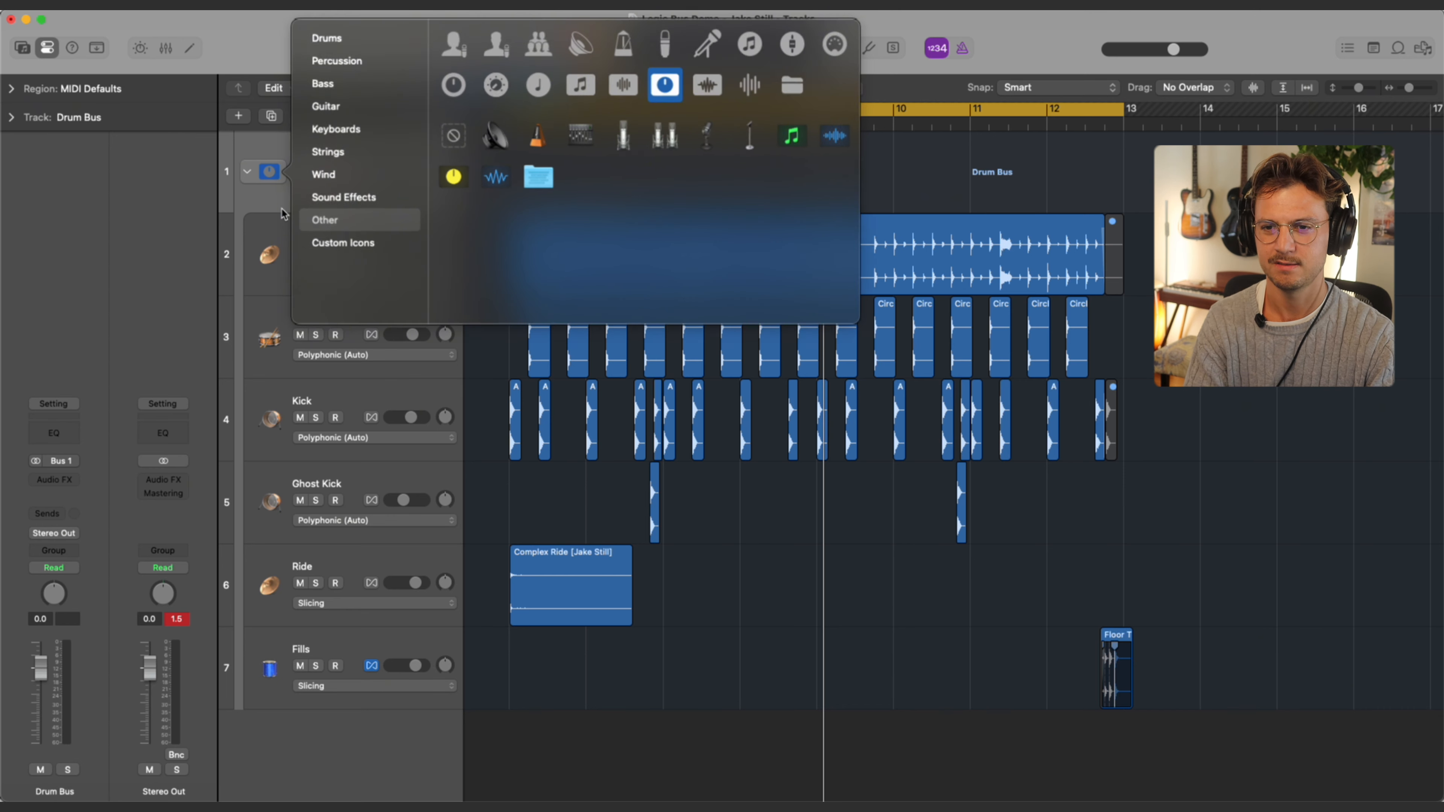
click(348, 39)
click(452, 173)
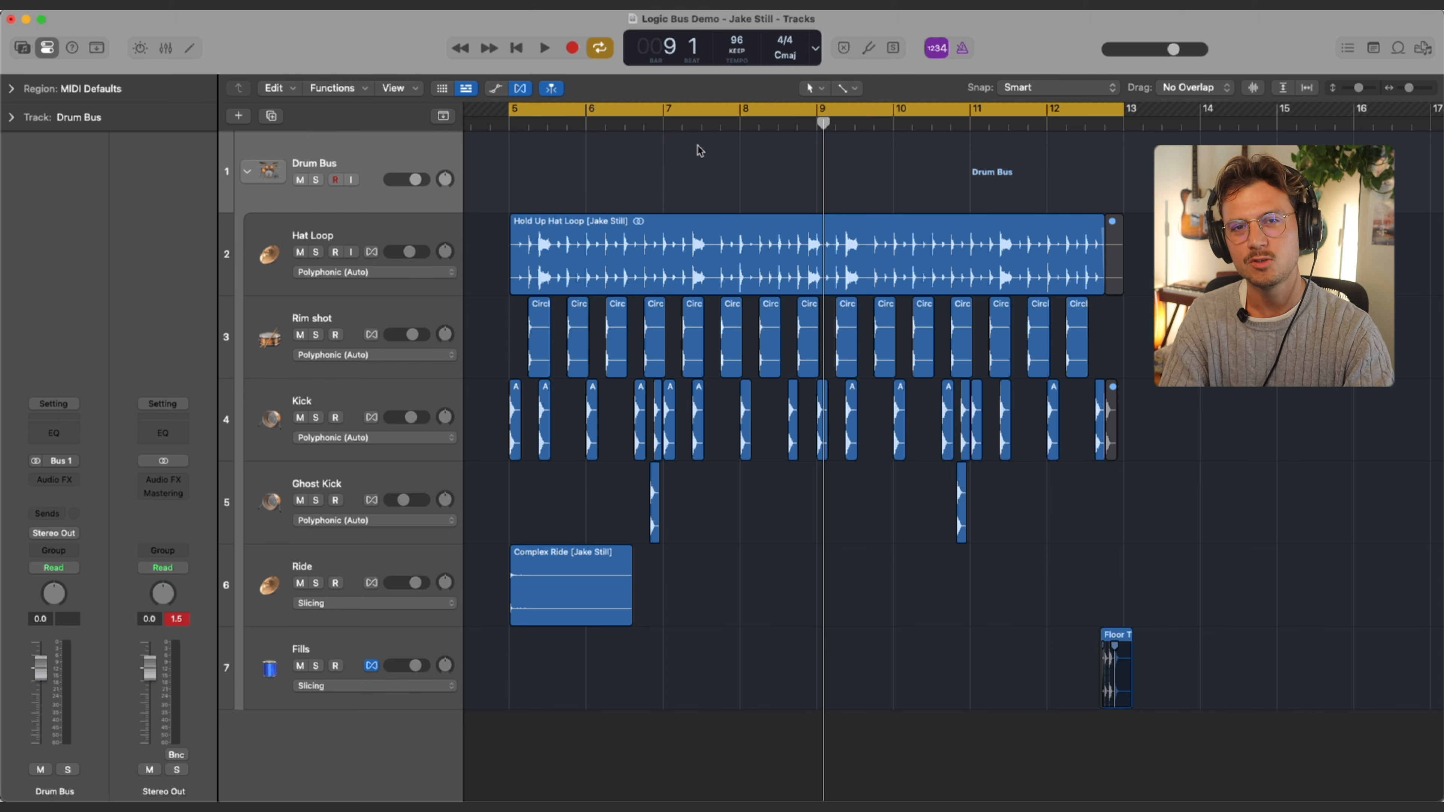
Step: Examine how the Drum Bus stack collapses and expands in the track list and among the mixer's channel strips
click(248, 175)
click(247, 175)
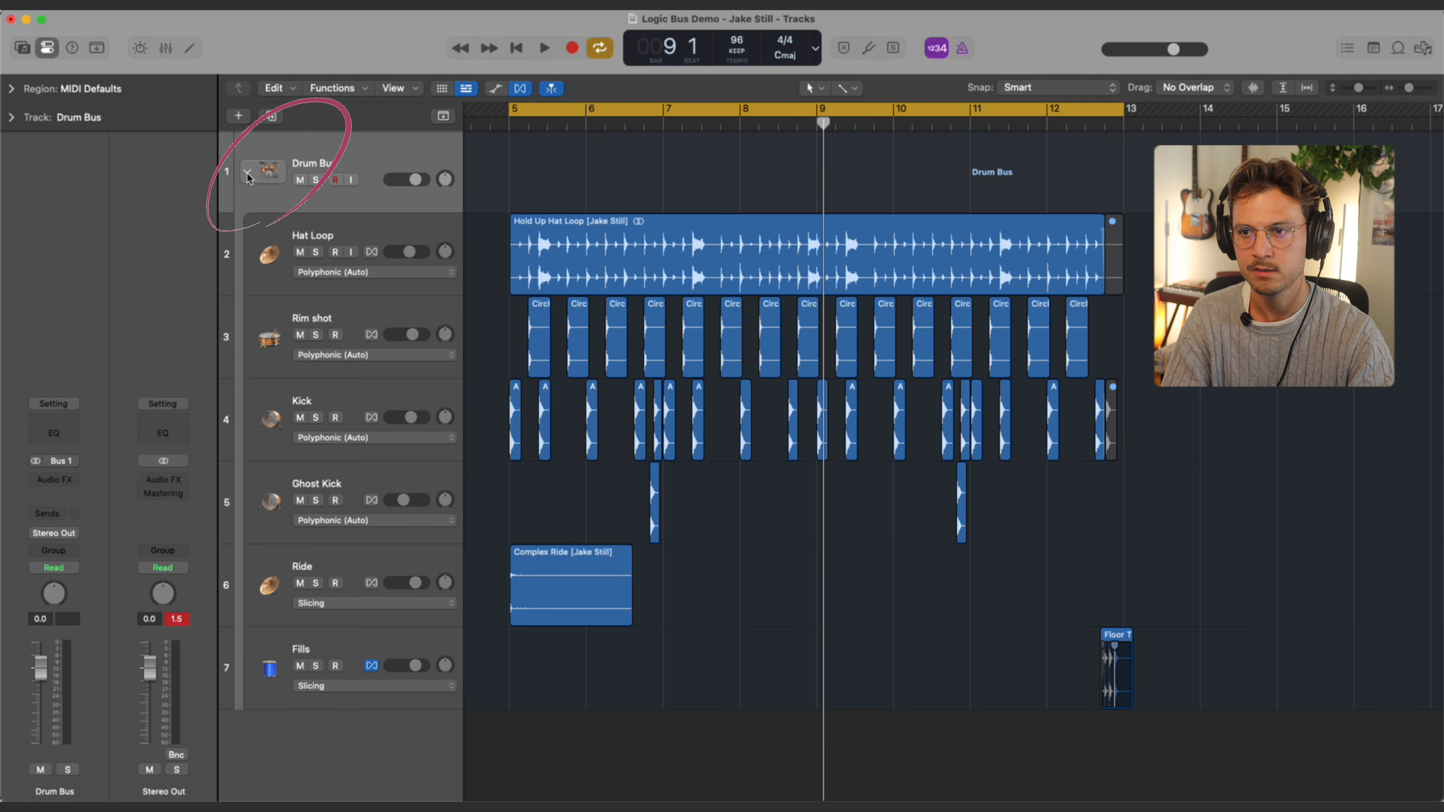
click(247, 174)
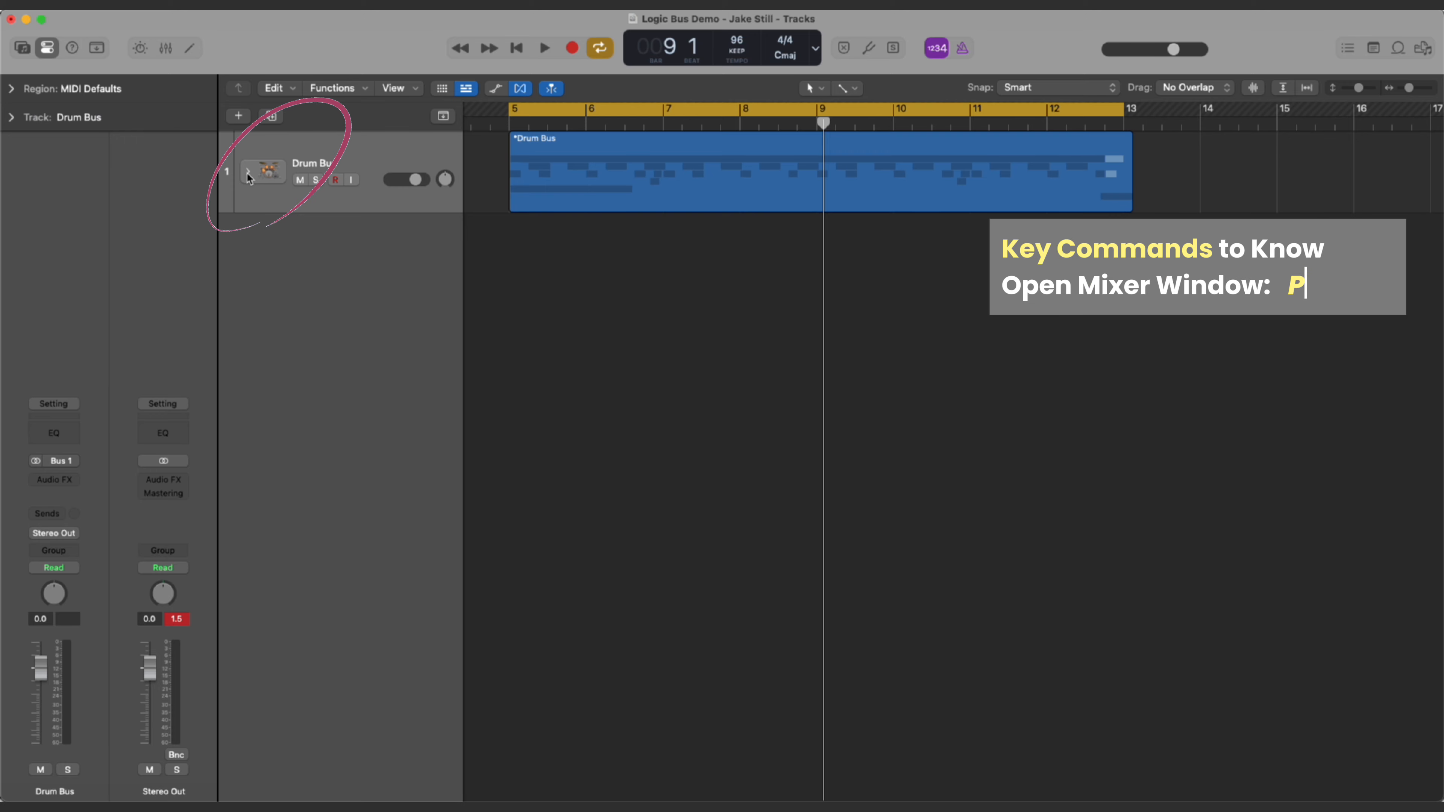
key(x)
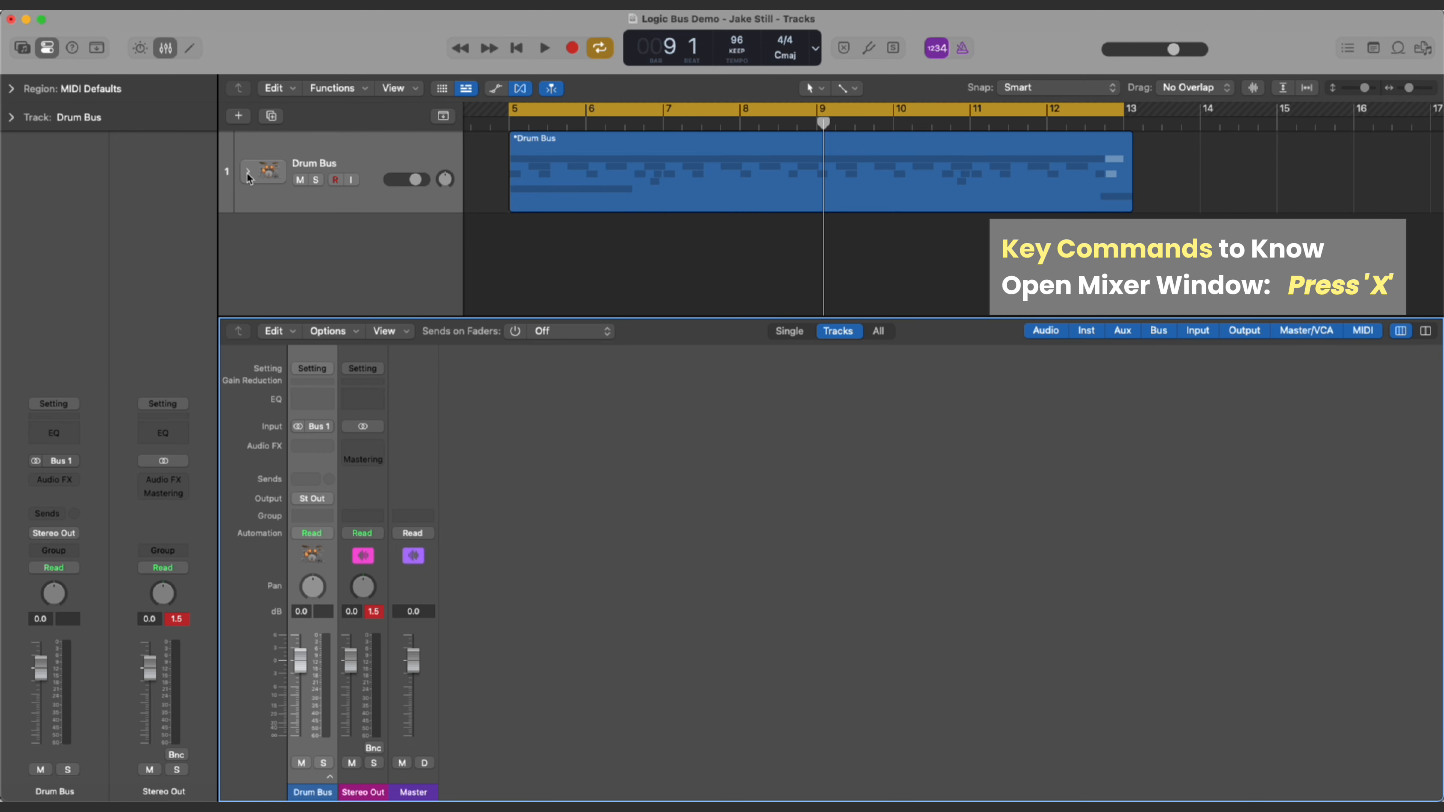
click(329, 777)
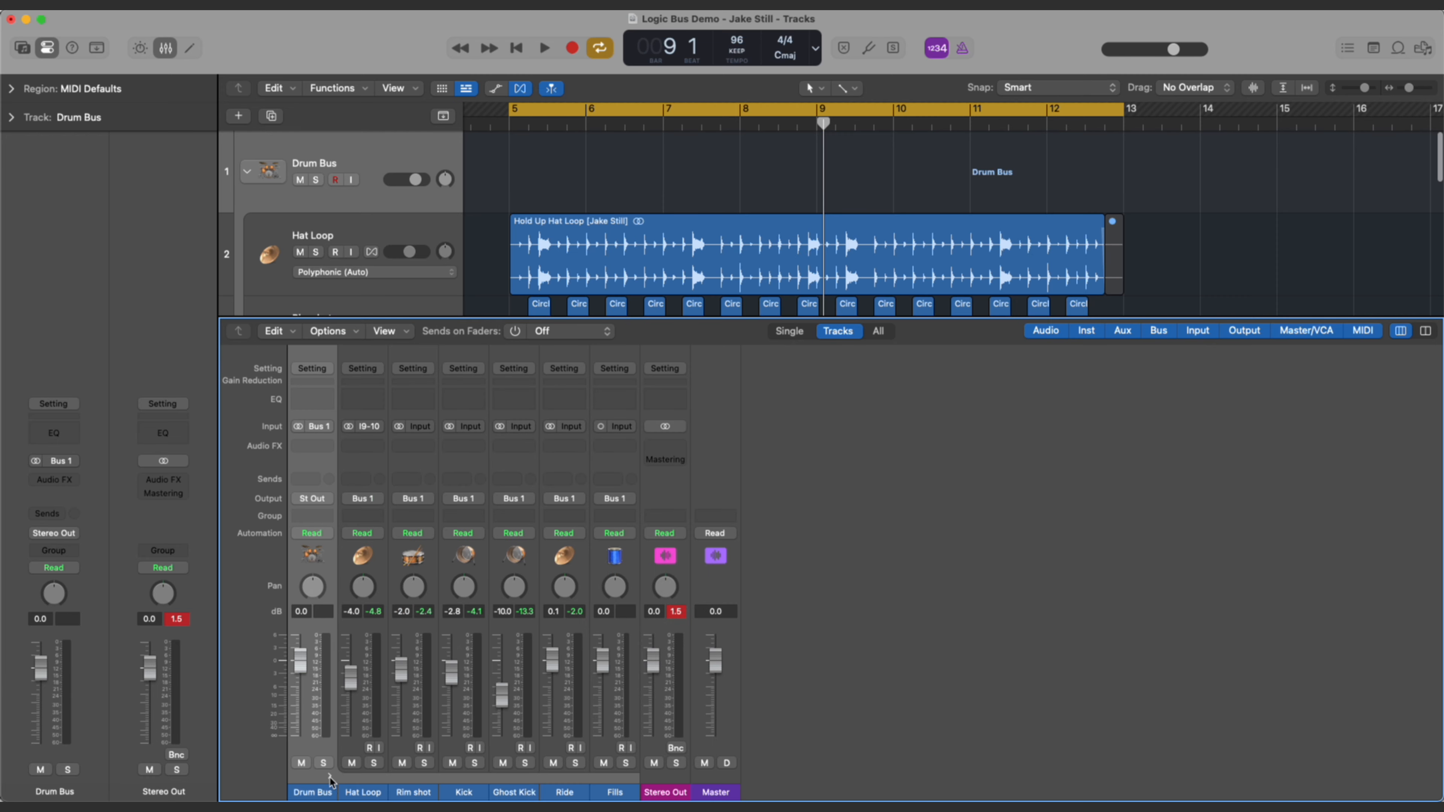
click(329, 776)
click(329, 776)
key(x)
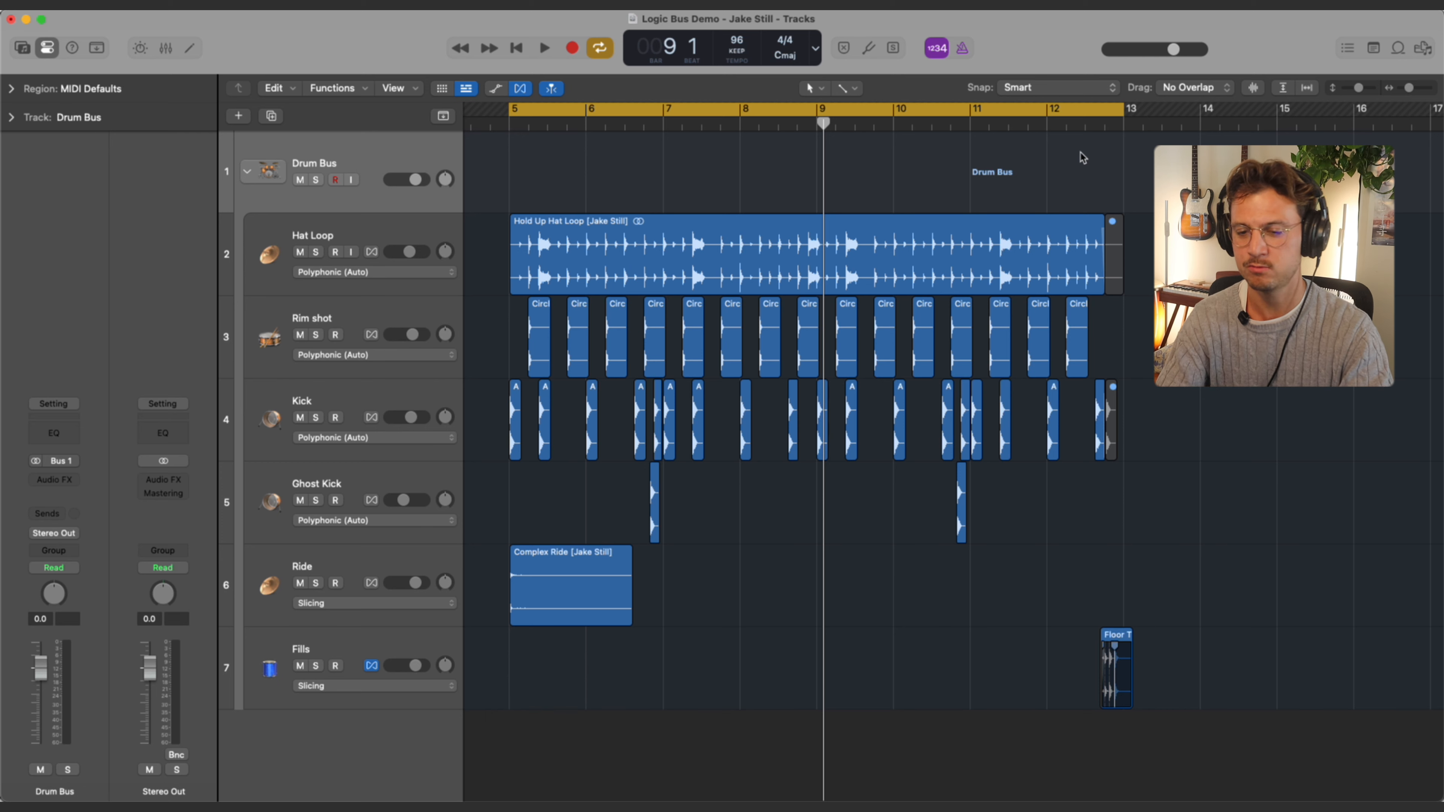
Step: Insert a Vintage Console EQ on the Drum Bus with the Drums Bus - Tube preset
click(55, 479)
mouse_move(353, 694)
click(461, 688)
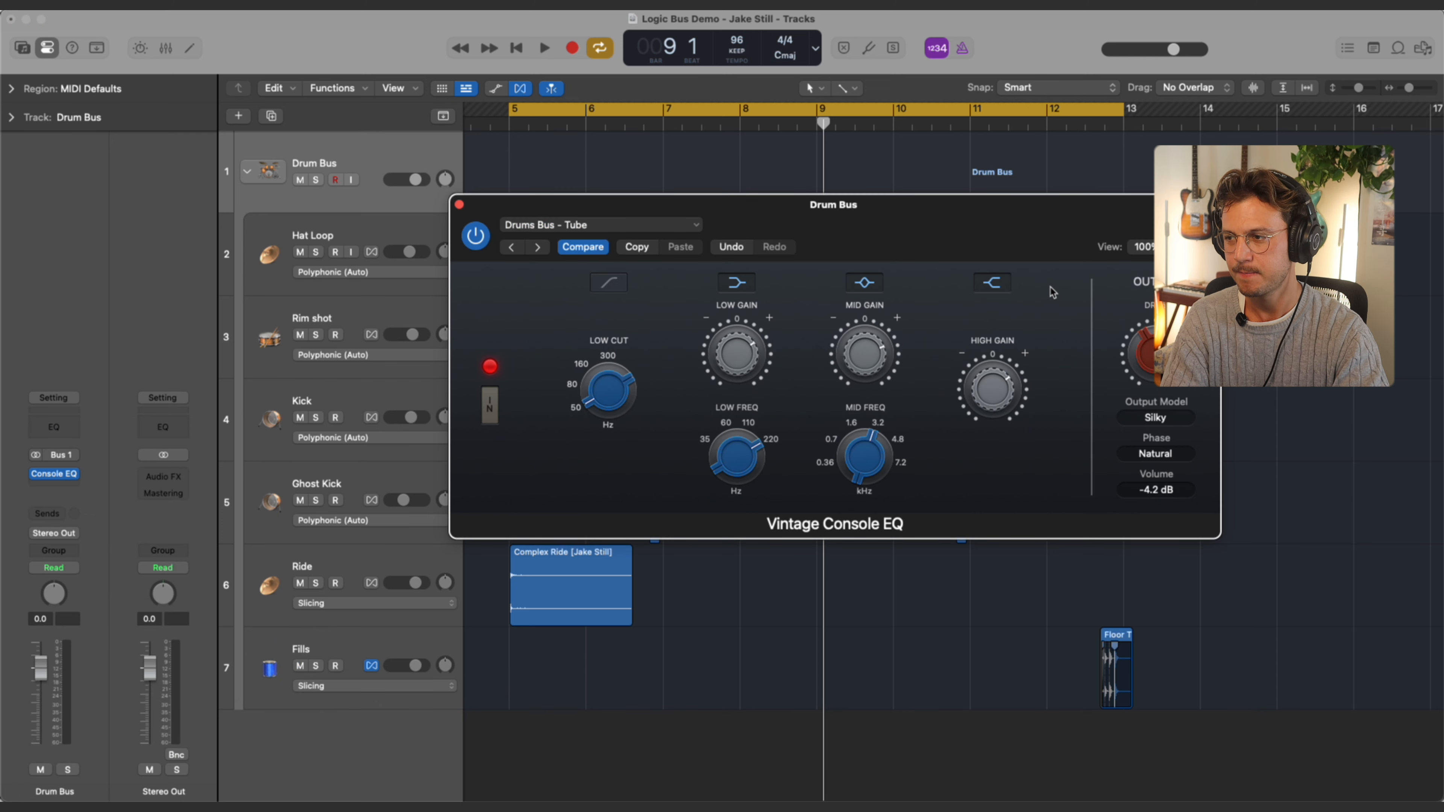
Step: Turn down the Vintage Console EQ's output drive during playback and reset the Drum Bus peak level
key(space)
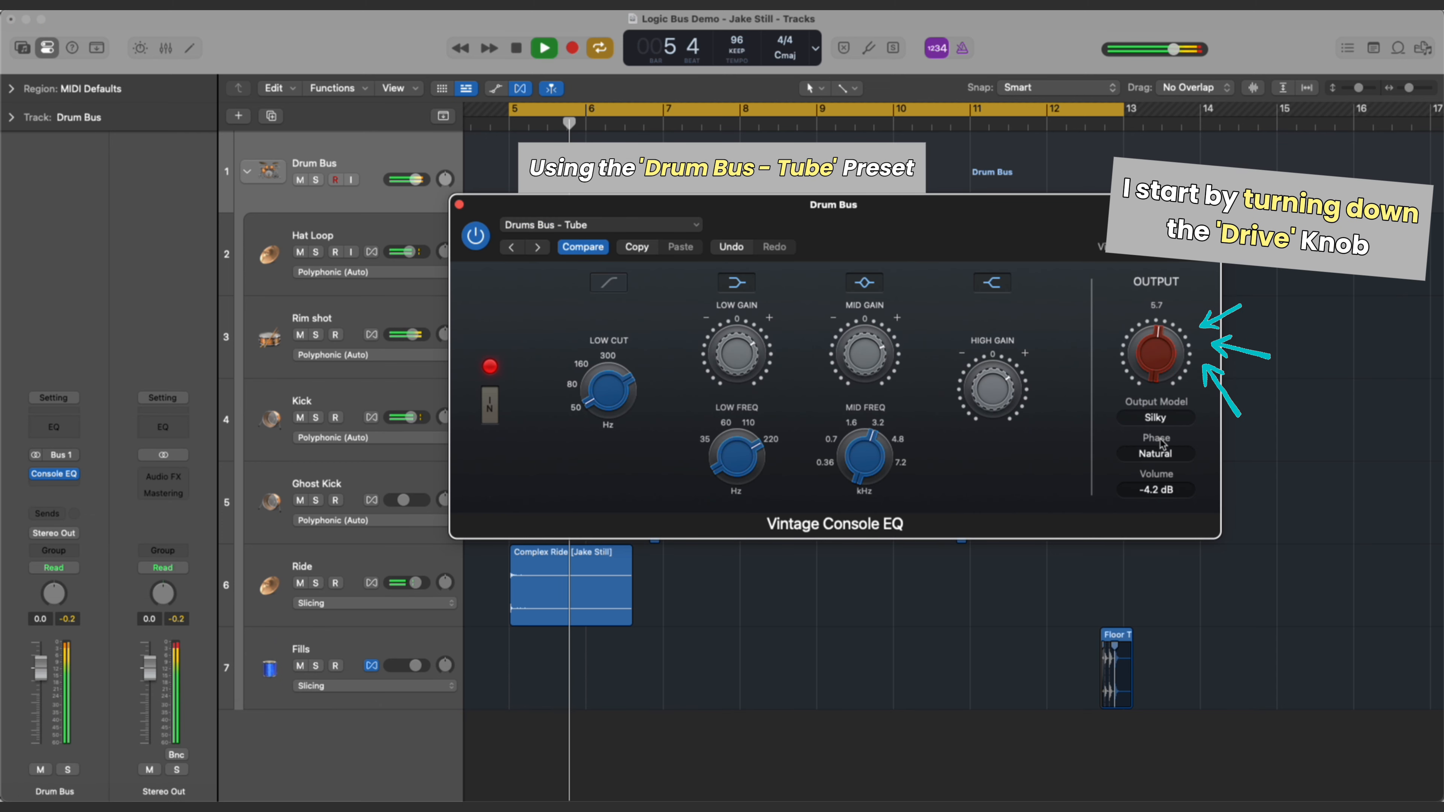
drag(1160, 439, 1157, 514)
click(68, 619)
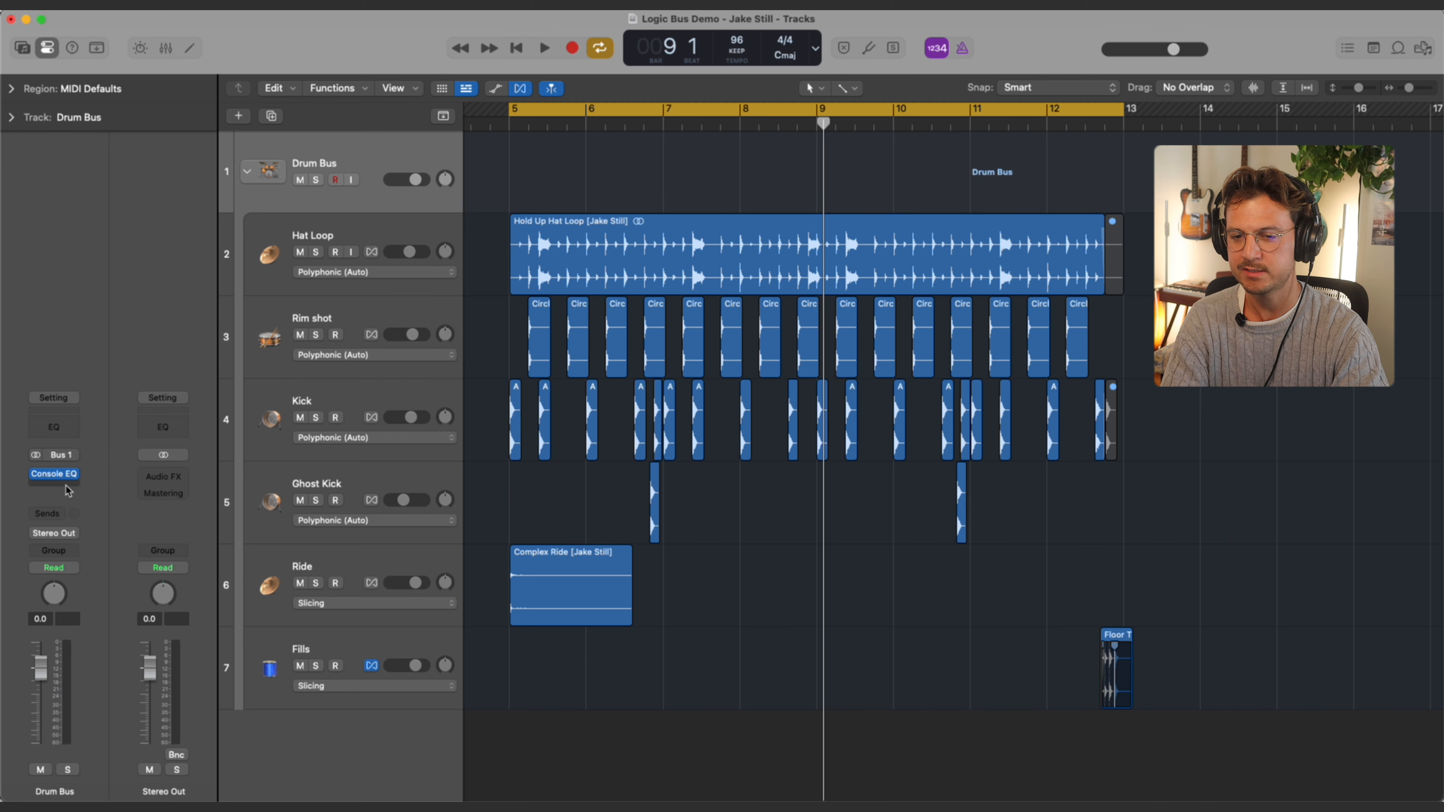
Step: Insert a Compressor on the Drum Bus with its threshold at -20.0 dB and its ratio at 3.1:1
click(68, 490)
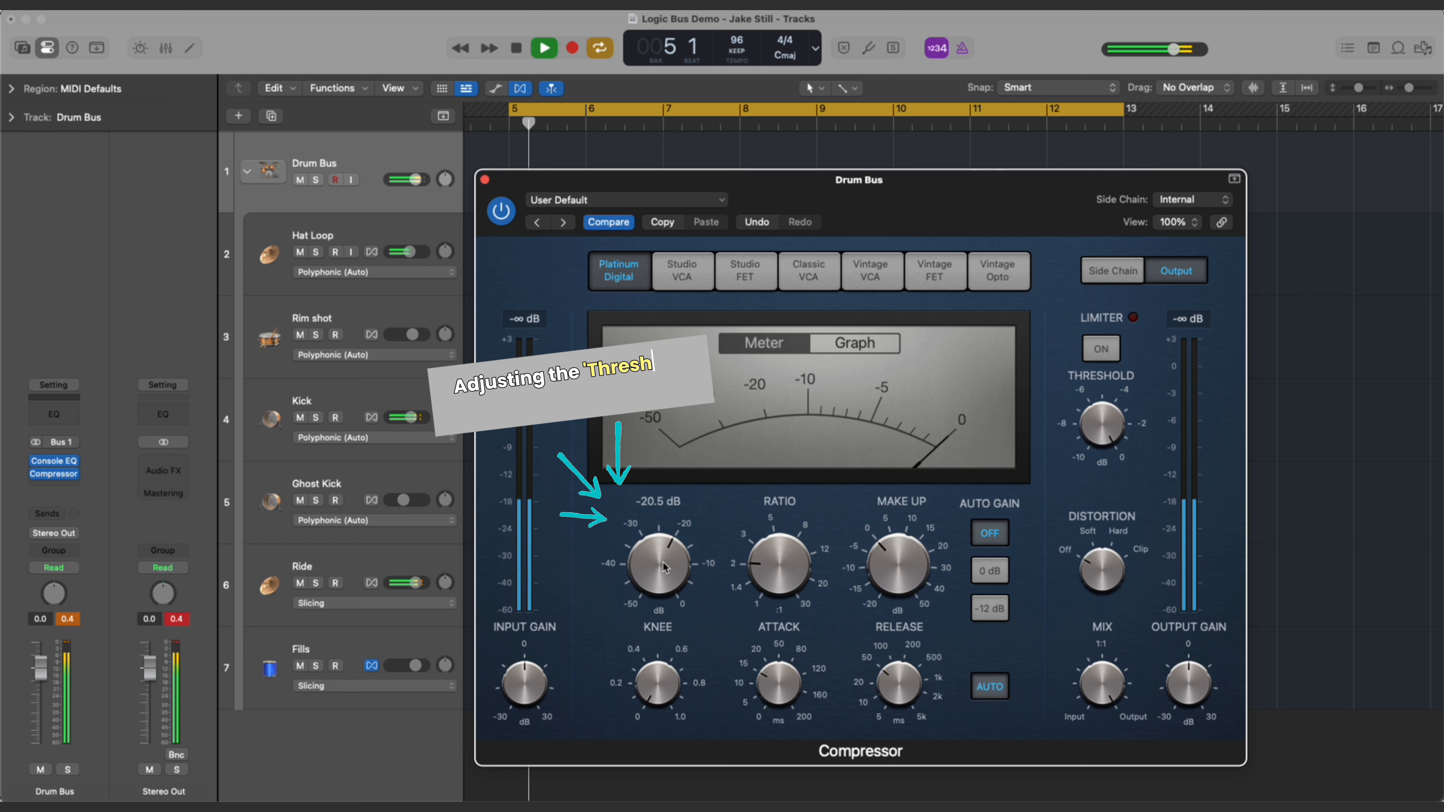
drag(665, 568, 665, 582)
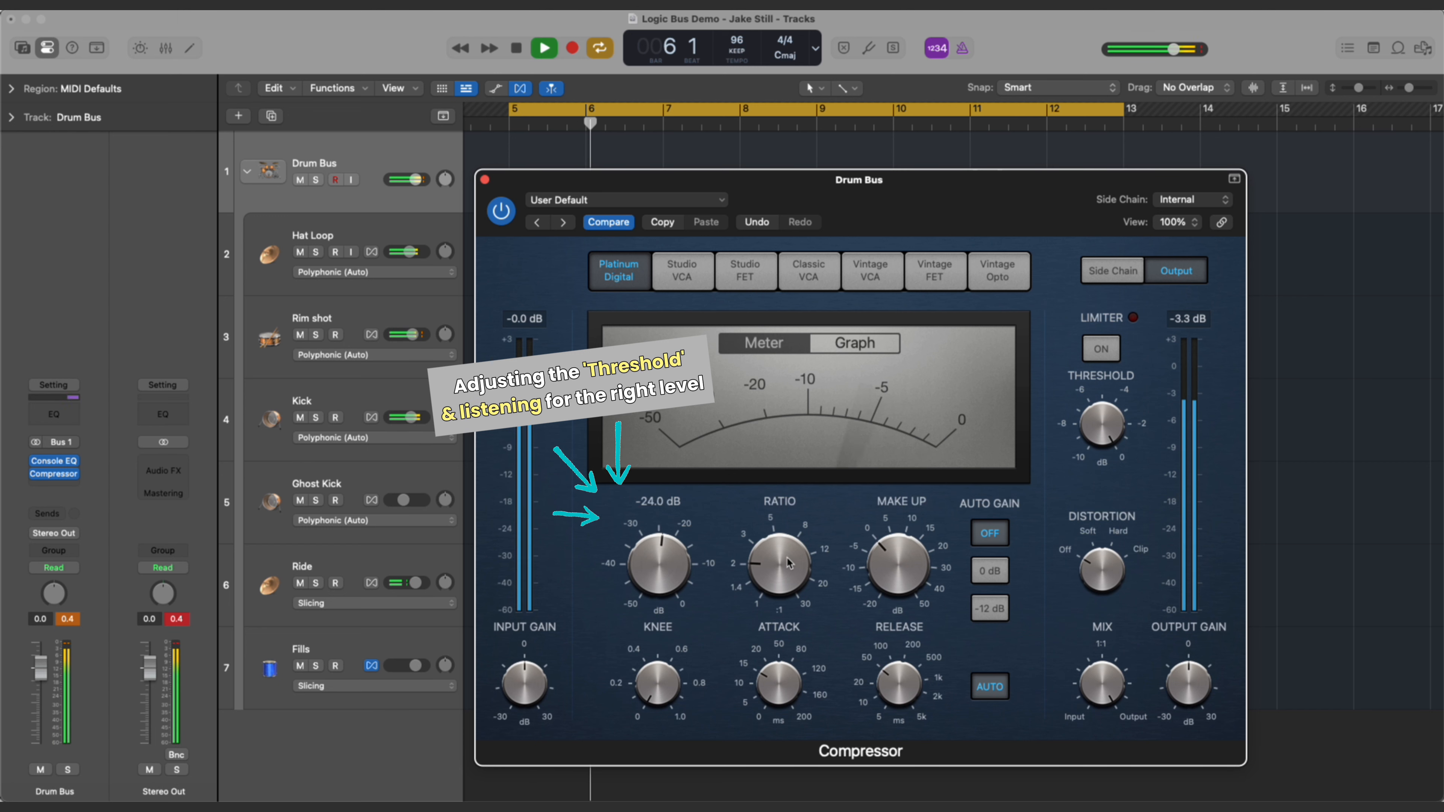
drag(788, 563, 789, 536)
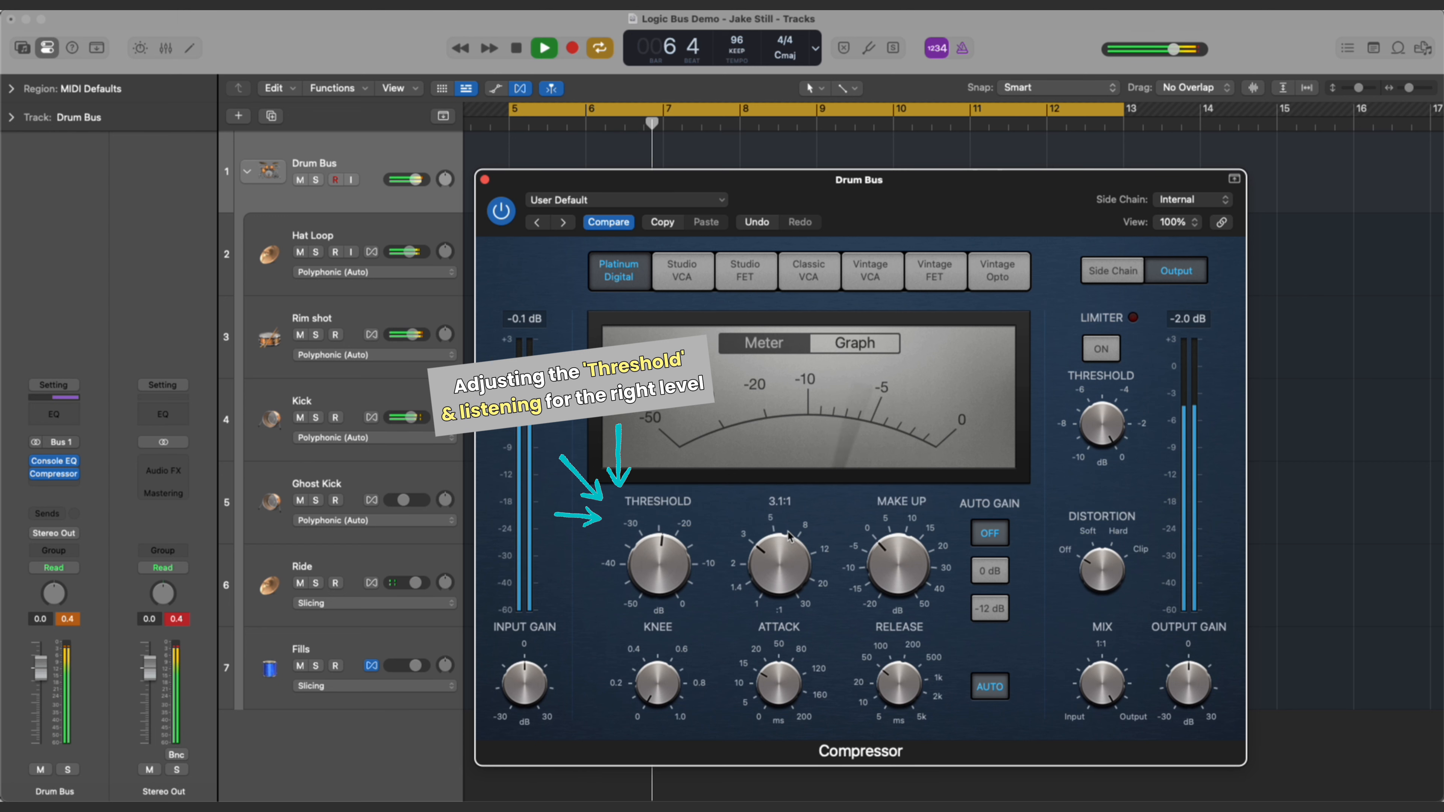
drag(666, 582, 667, 568)
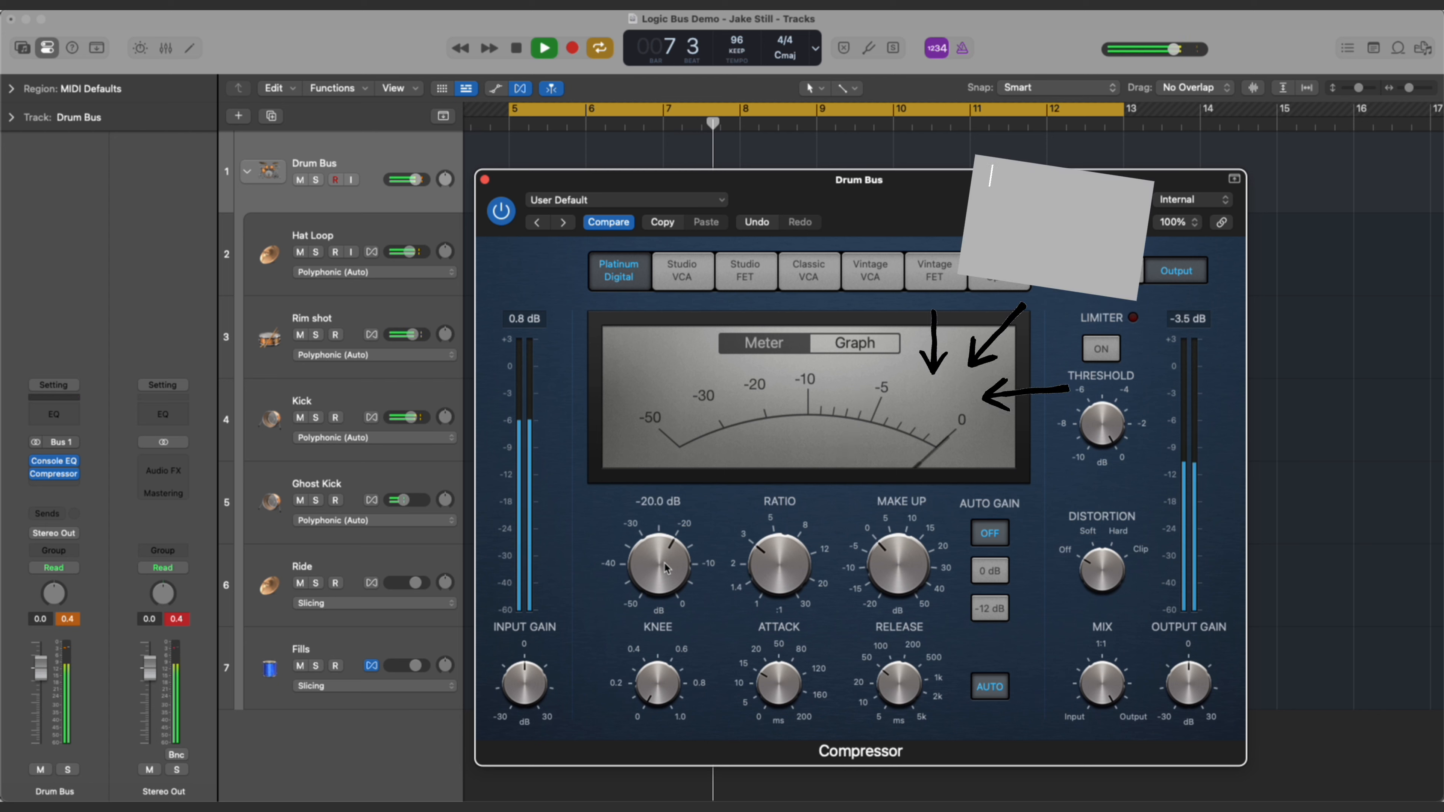
Step: Switch the compressor through Studio VCA to the Classic VCA model and readjust its threshold during playback
click(683, 274)
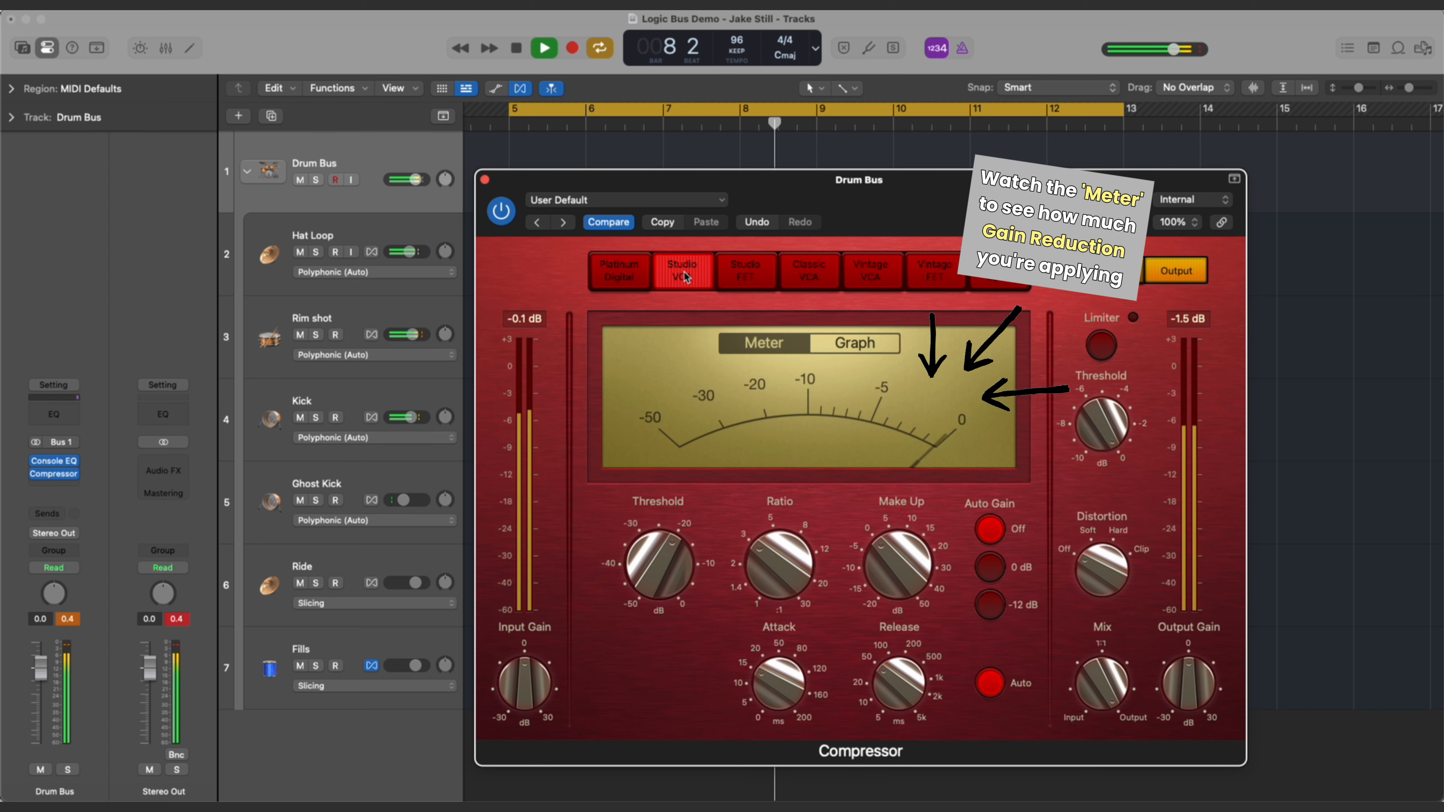
click(819, 273)
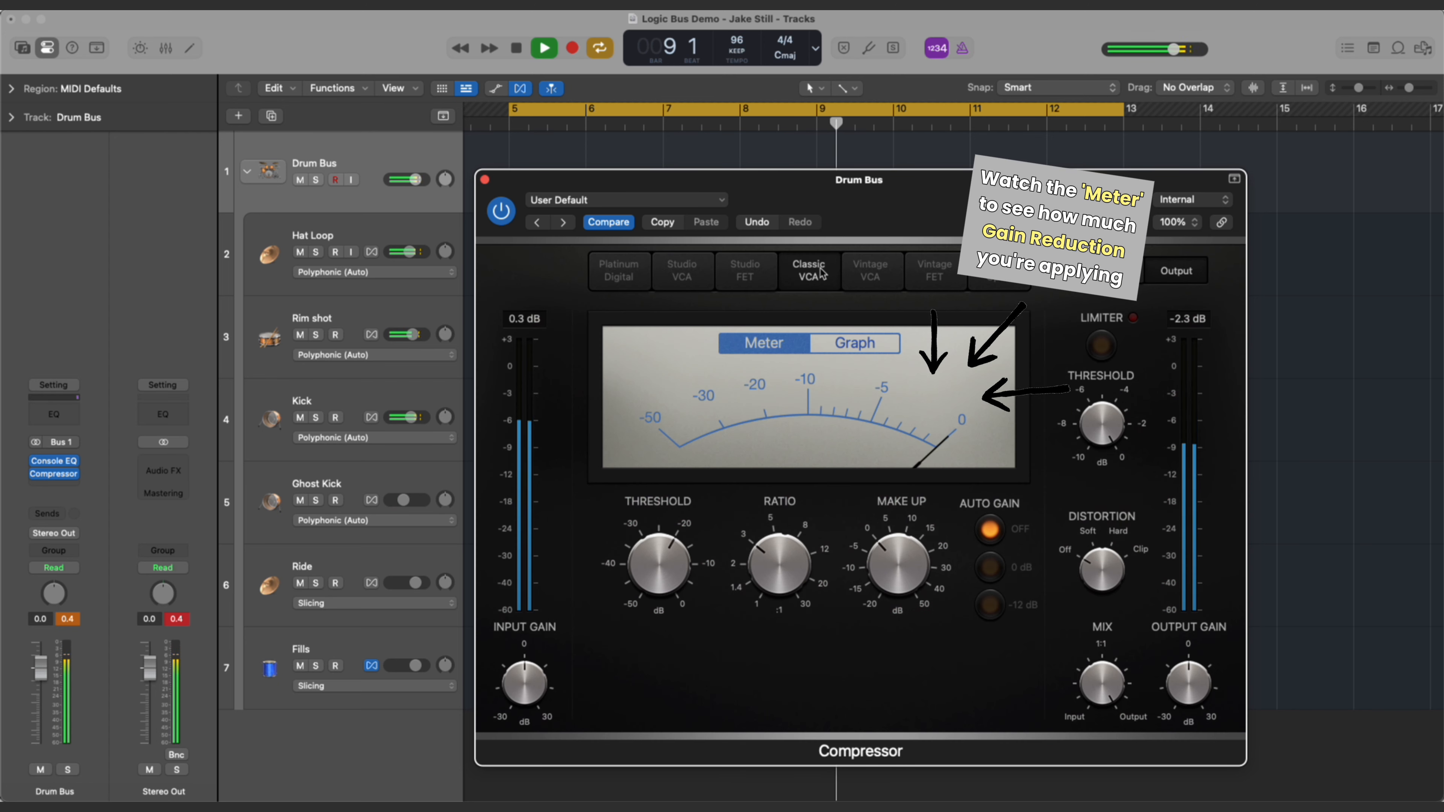
drag(661, 571, 658, 546)
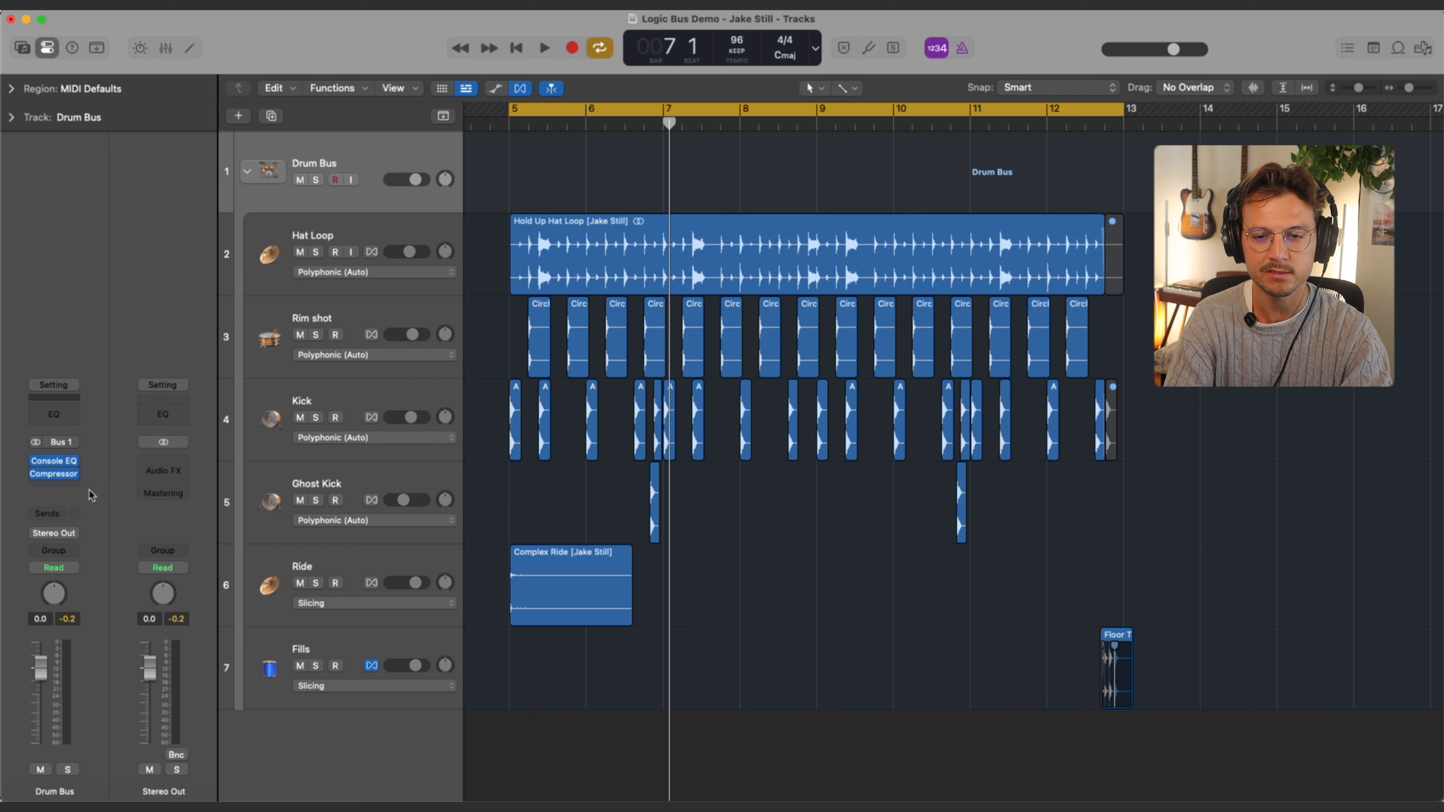
Step: Insert an Overdrive distortion after the compressor on the Drum Bus and adjust its tone during playback
click(56, 486)
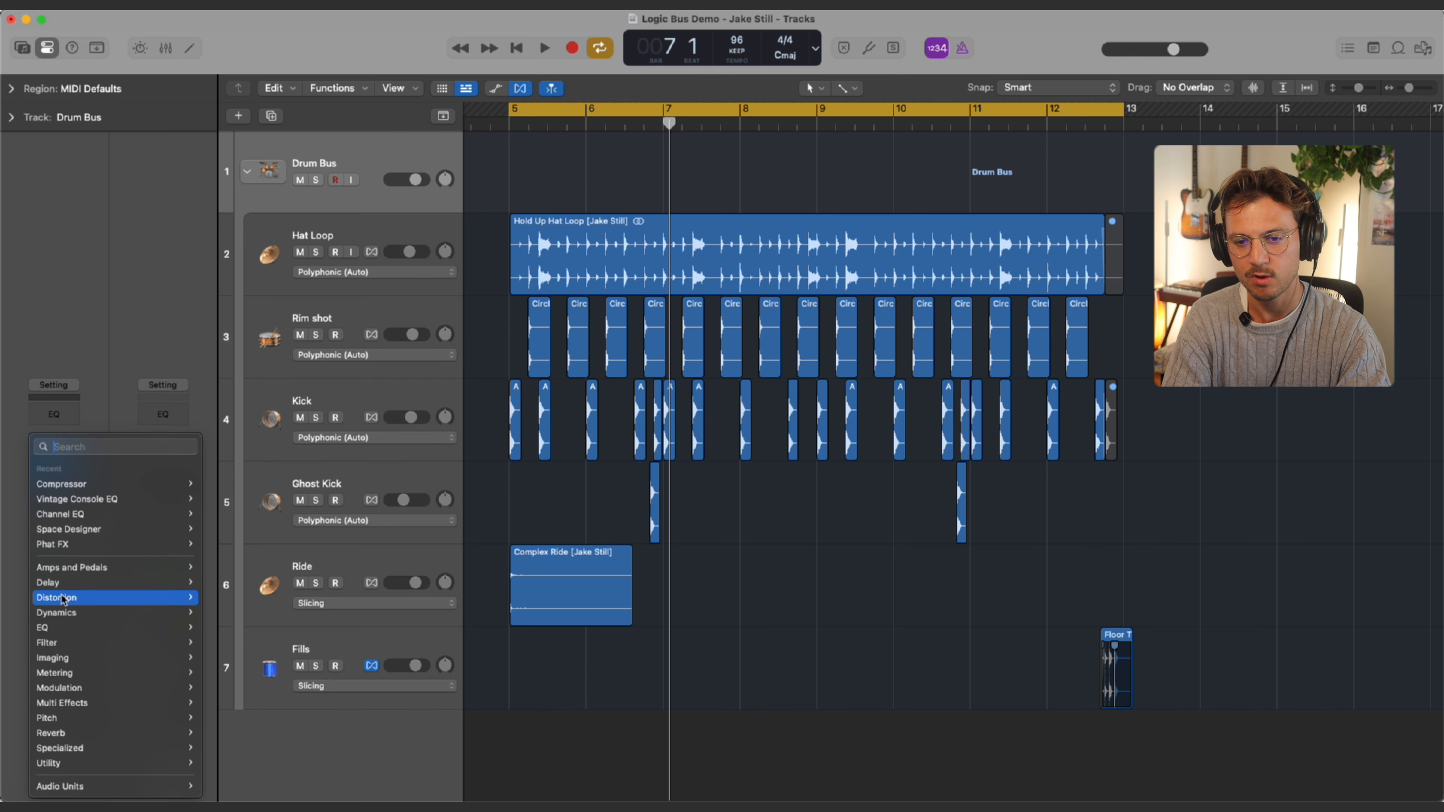
mouse_move(64, 599)
mouse_move(250, 674)
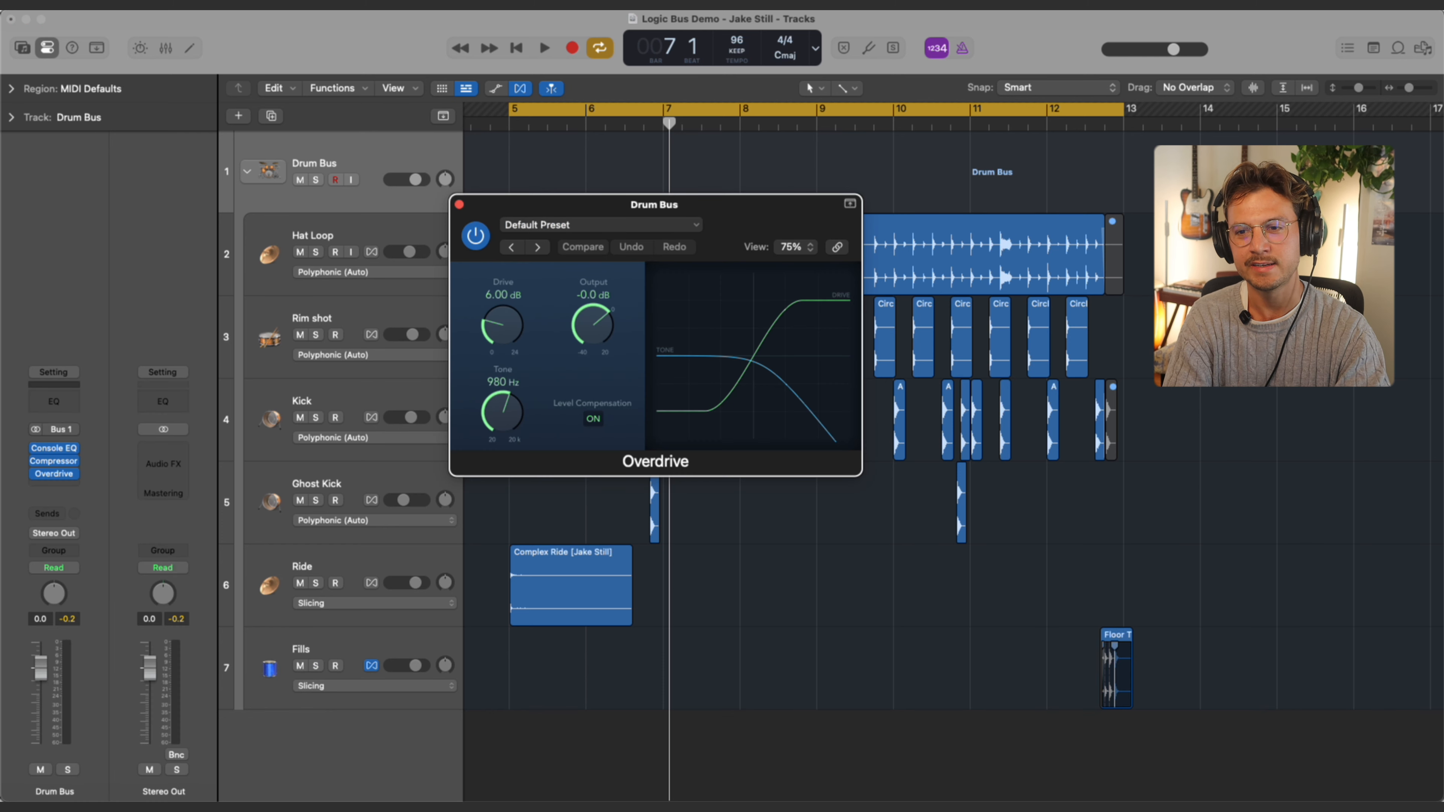
key(space)
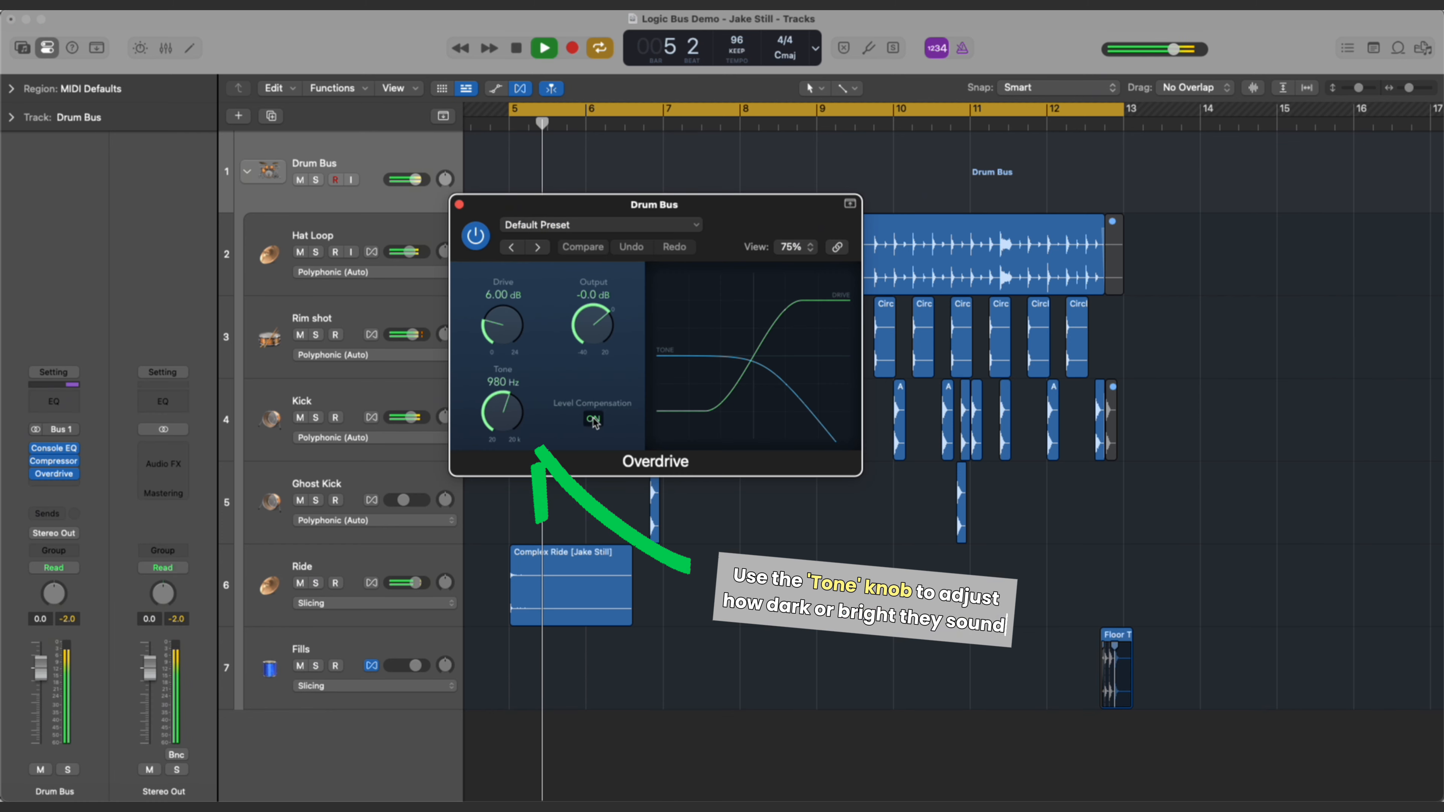
drag(499, 387, 491, 330)
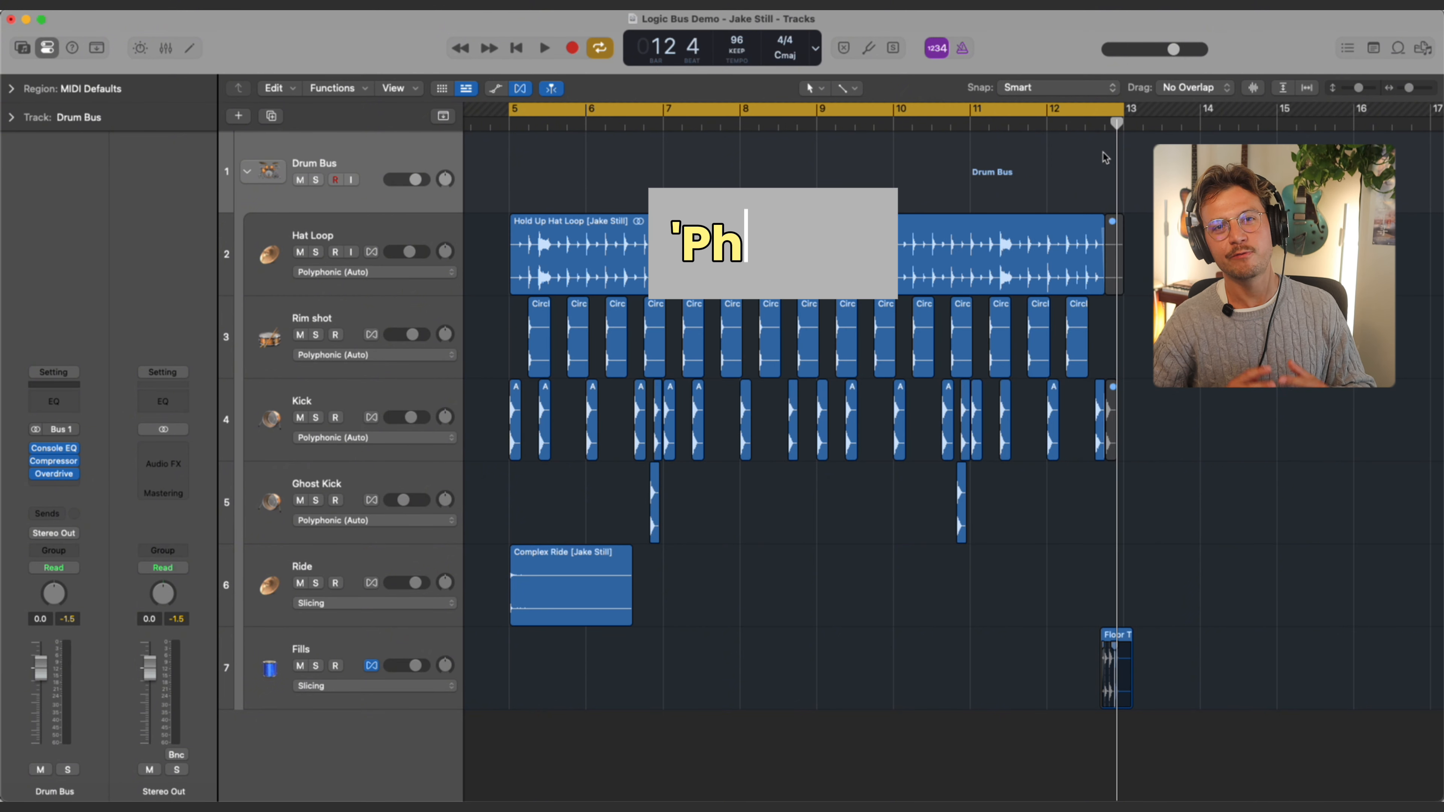
Step: Insert the Phat FX multi-effect after the Overdrive on the Drum Bus
click(66, 488)
mouse_move(97, 703)
mouse_move(216, 706)
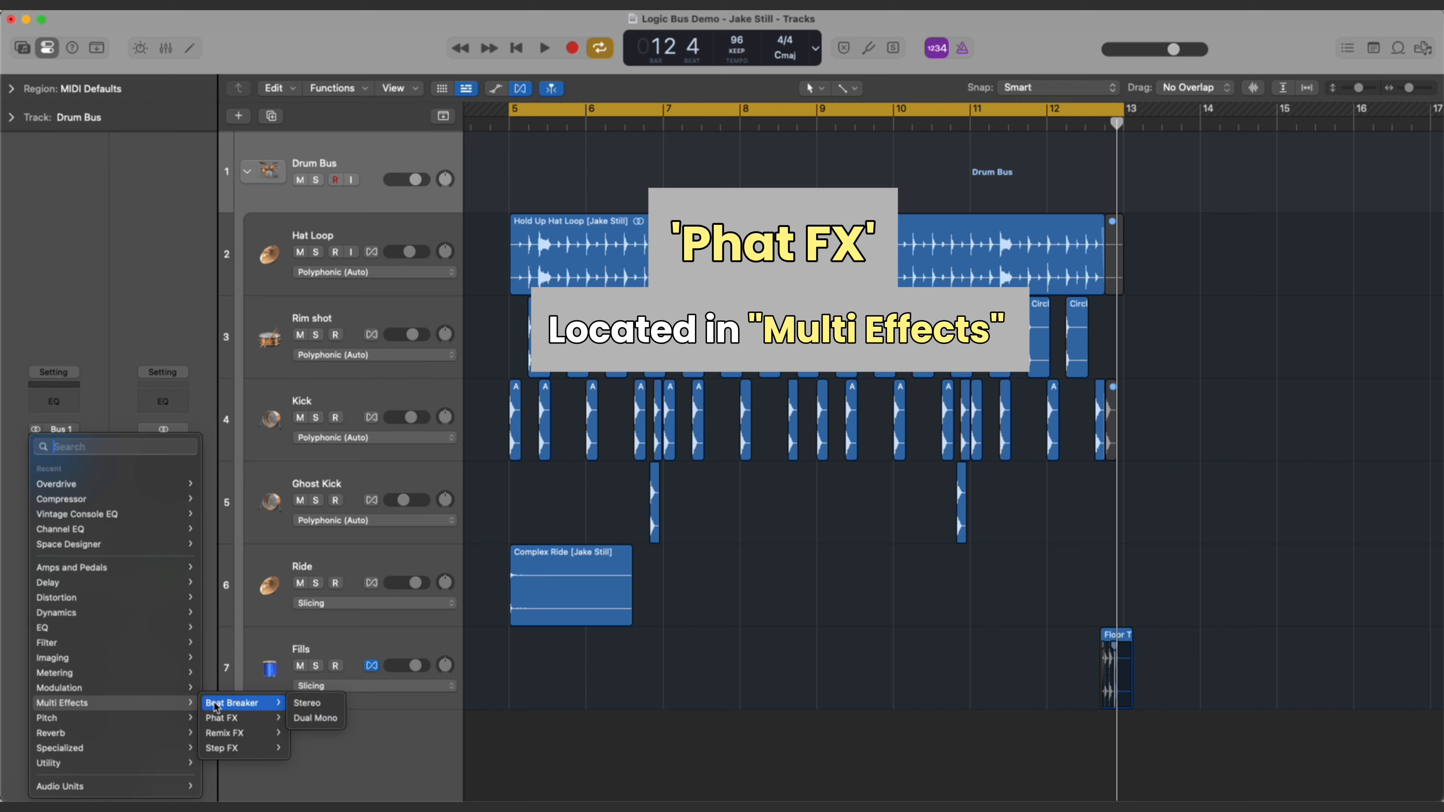
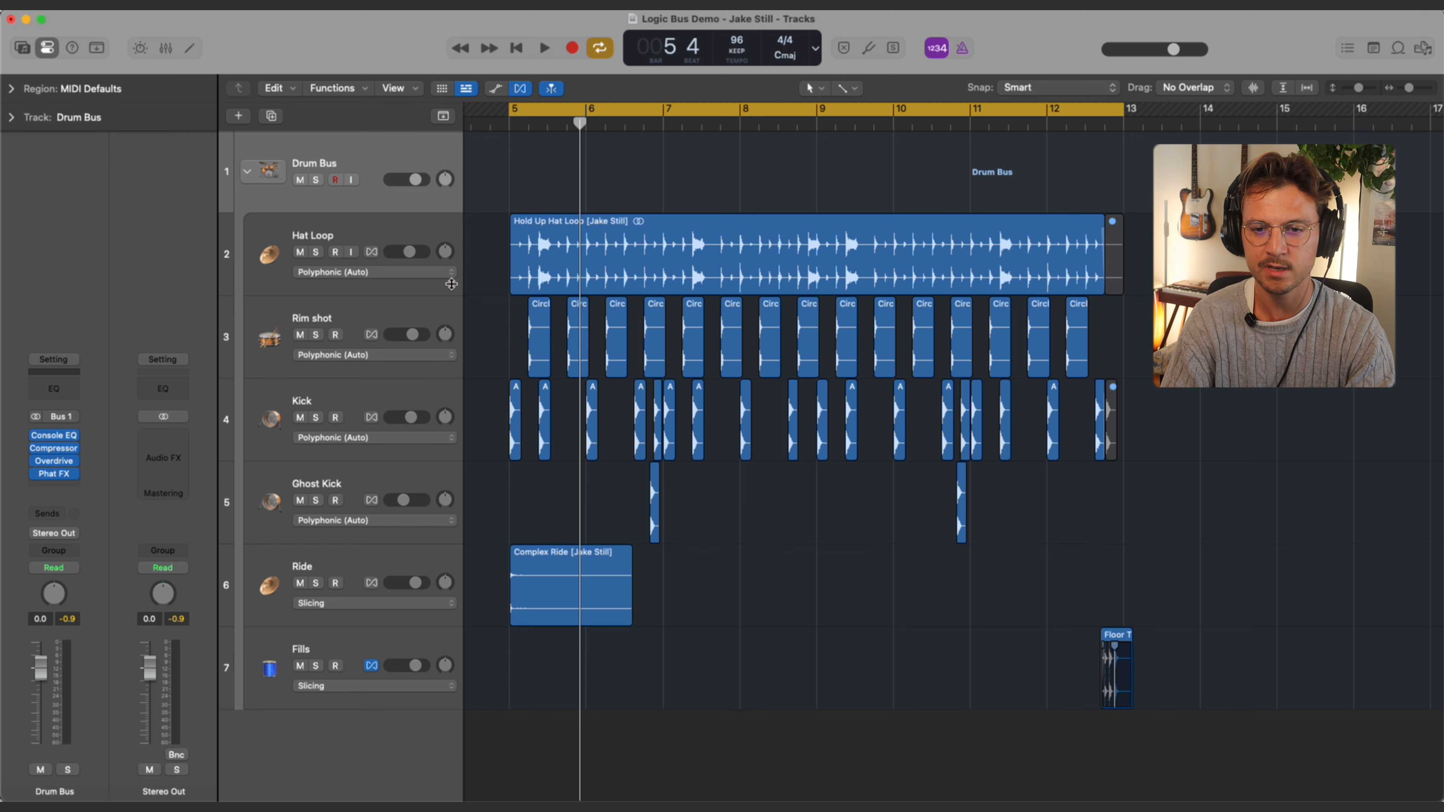
Step: Add a send from the Drum Bus to the unused Bus 10
click(51, 514)
mouse_move(125, 645)
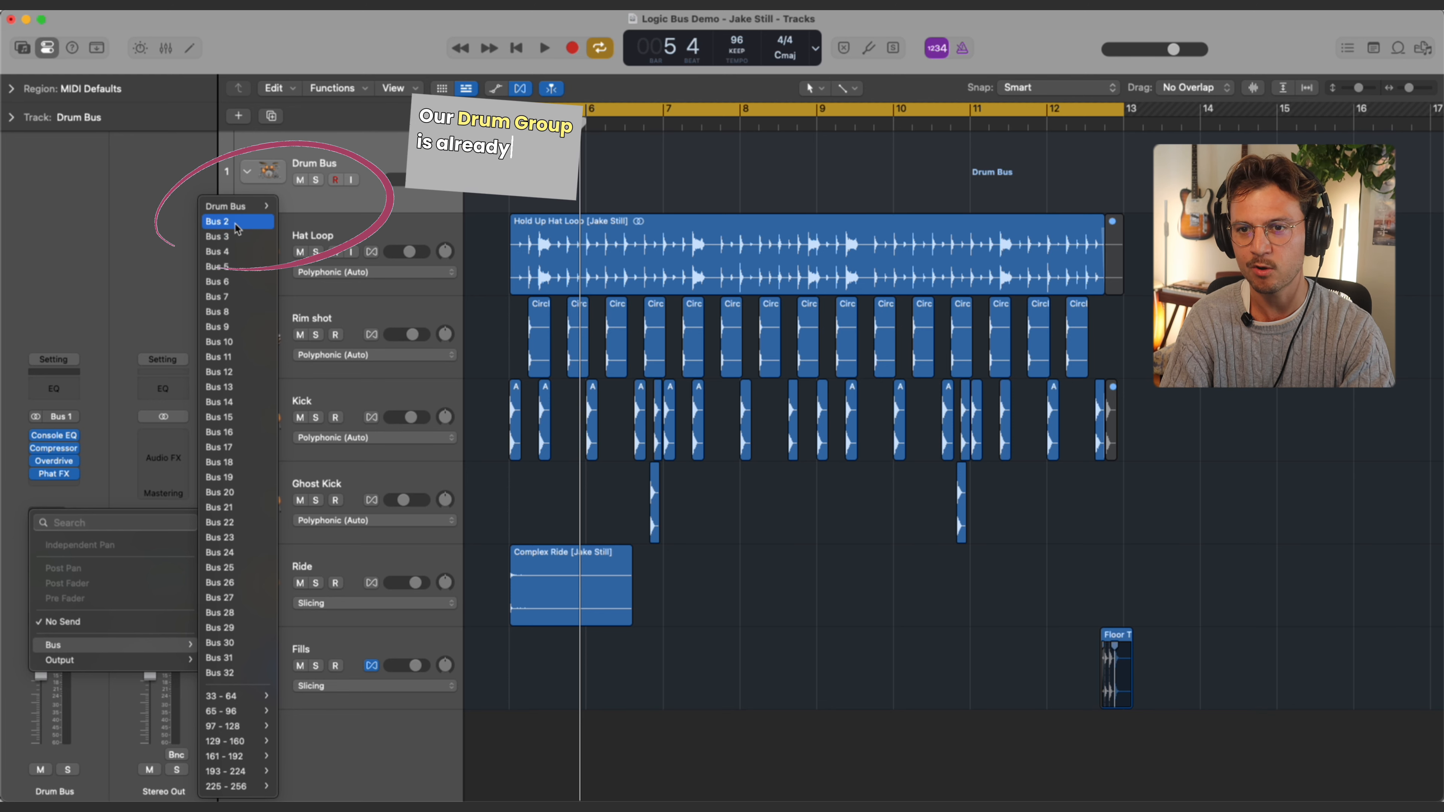
mouse_move(246, 213)
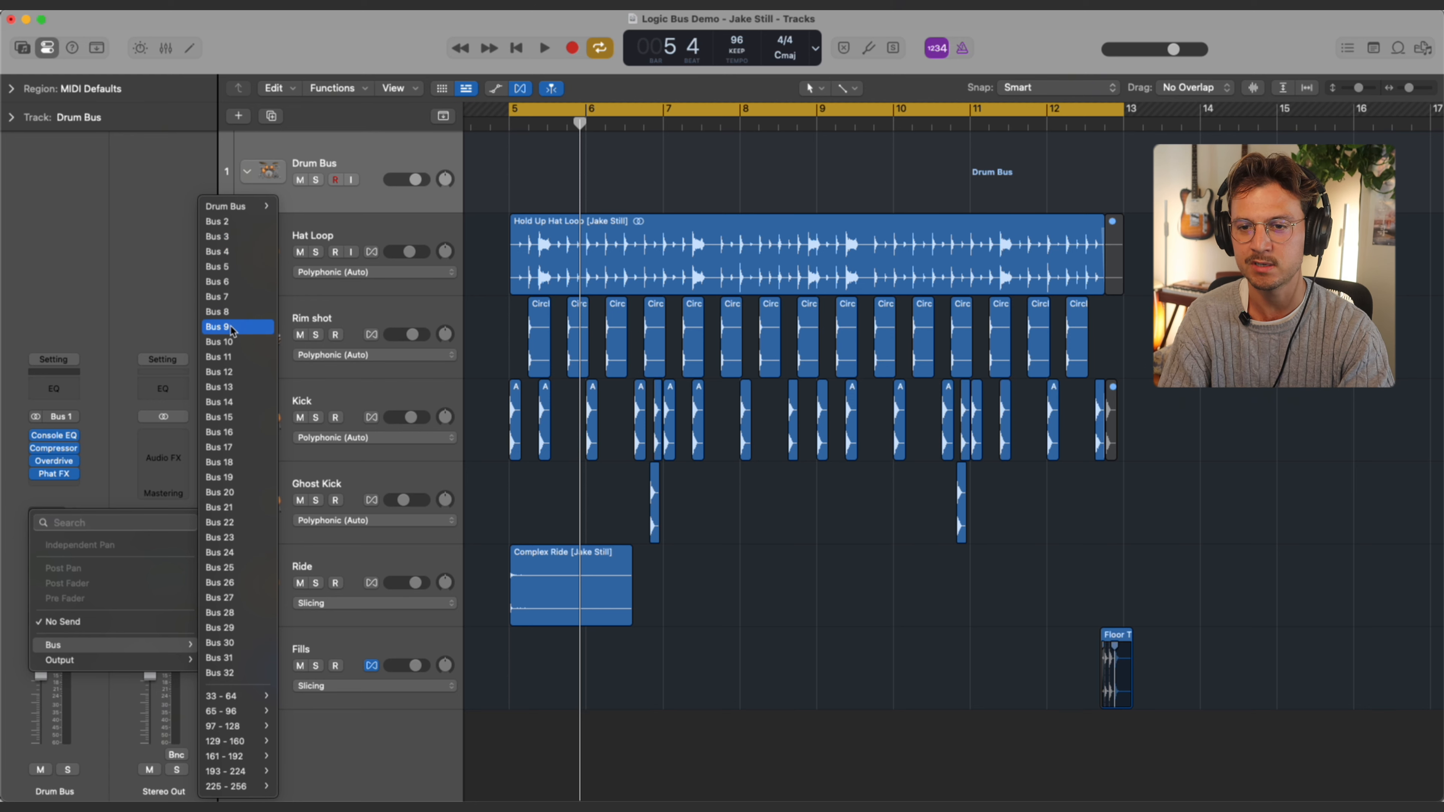
click(245, 343)
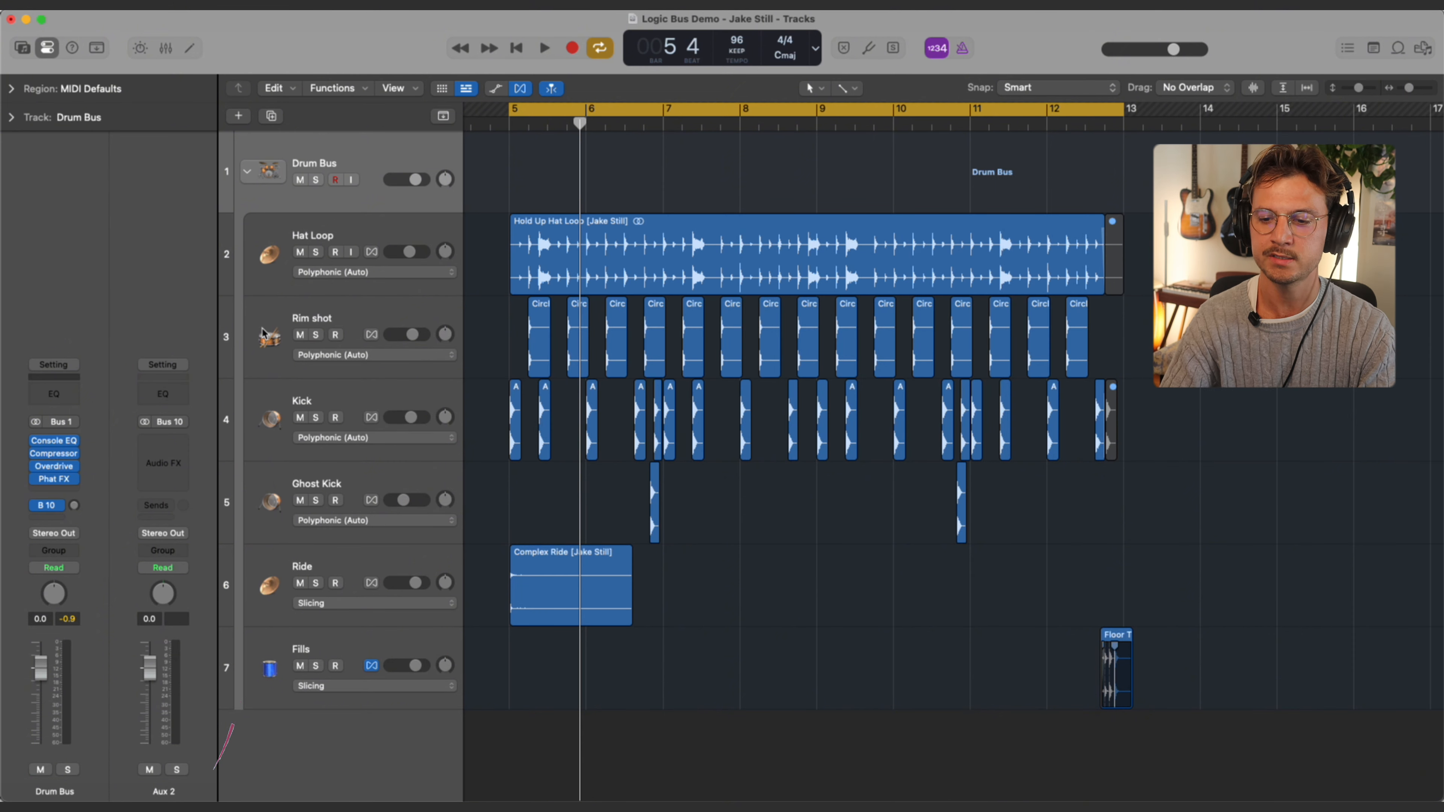
Step: Check the Bus 10 routing from the Drum Bus to Aux 2 in the mixer, and rename Aux 2 to "Drums - Spring Reverb"
key(x)
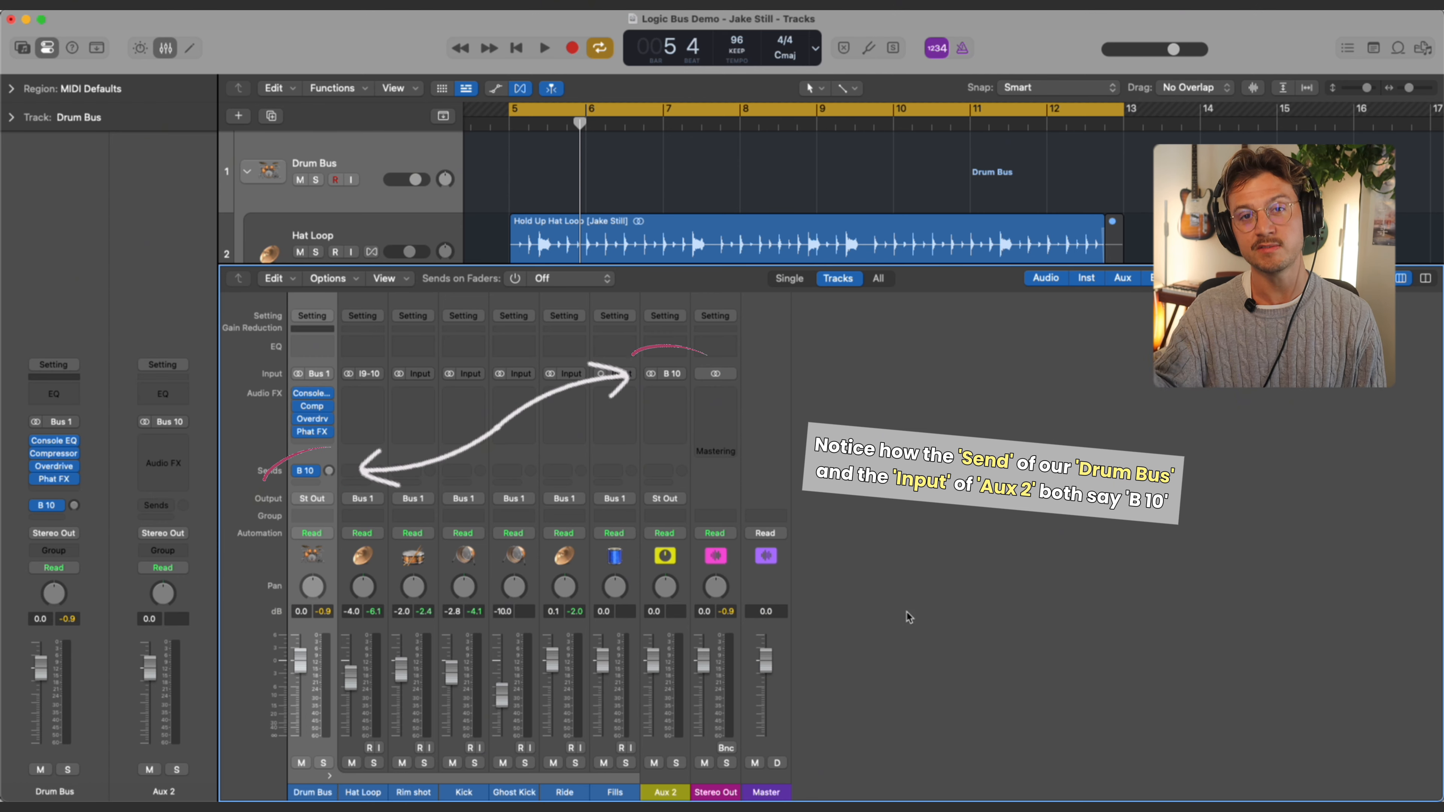
key(x)
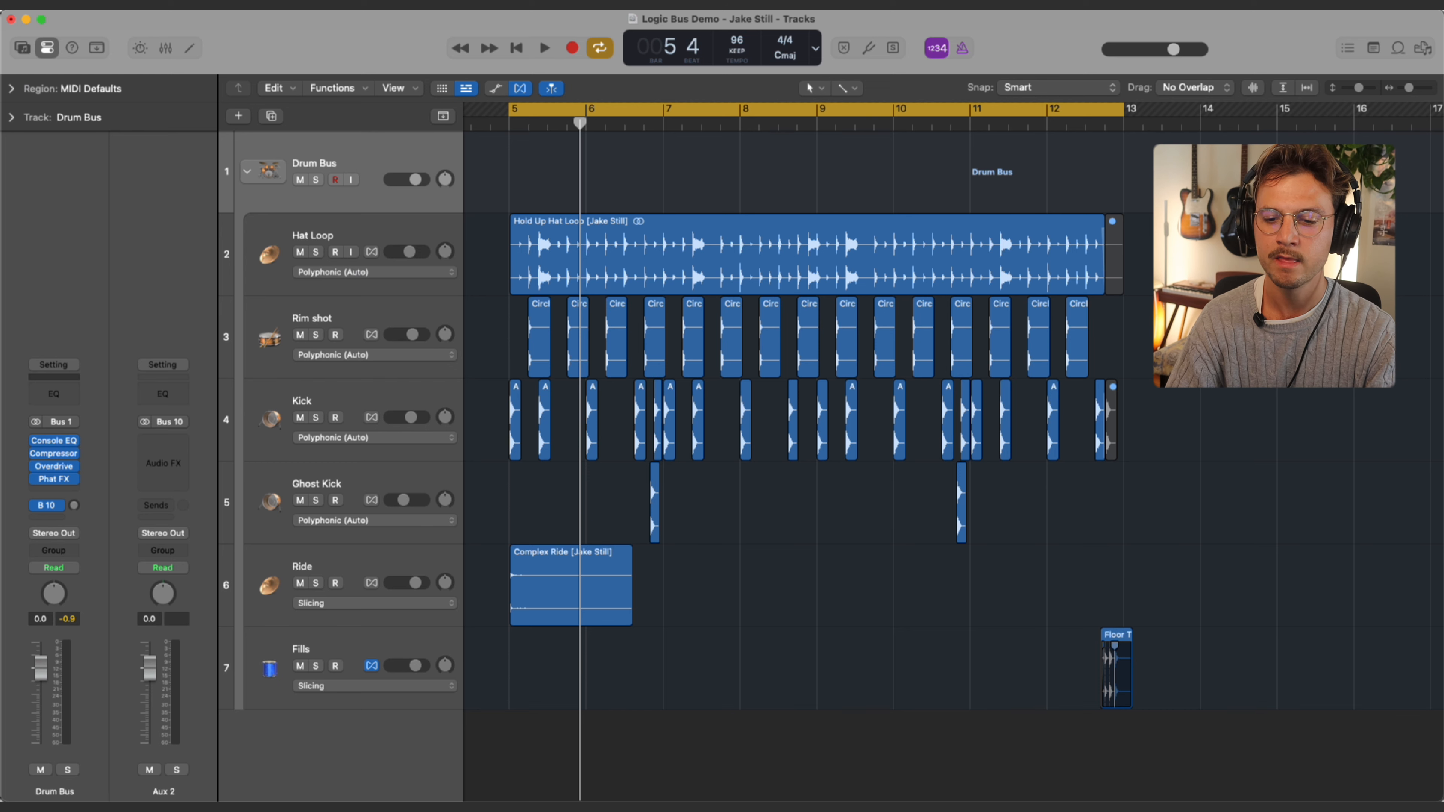
double_click(163, 792)
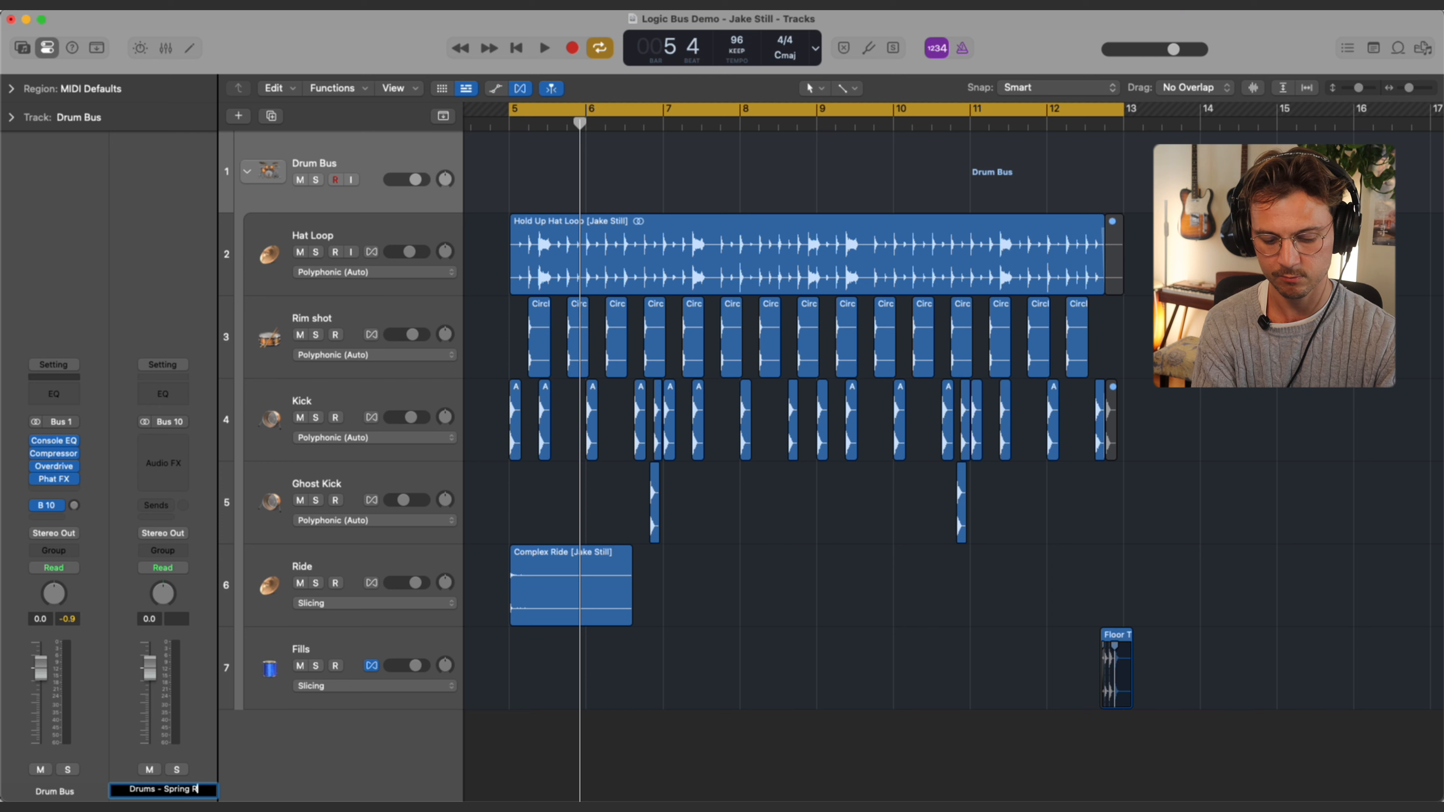
text(Drums - Spring Re)
Step: Insert a stereo Space Designer reverb with the "Drums - Huge Spring" preset on the Drums - Spring Reverb channel
click(159, 450)
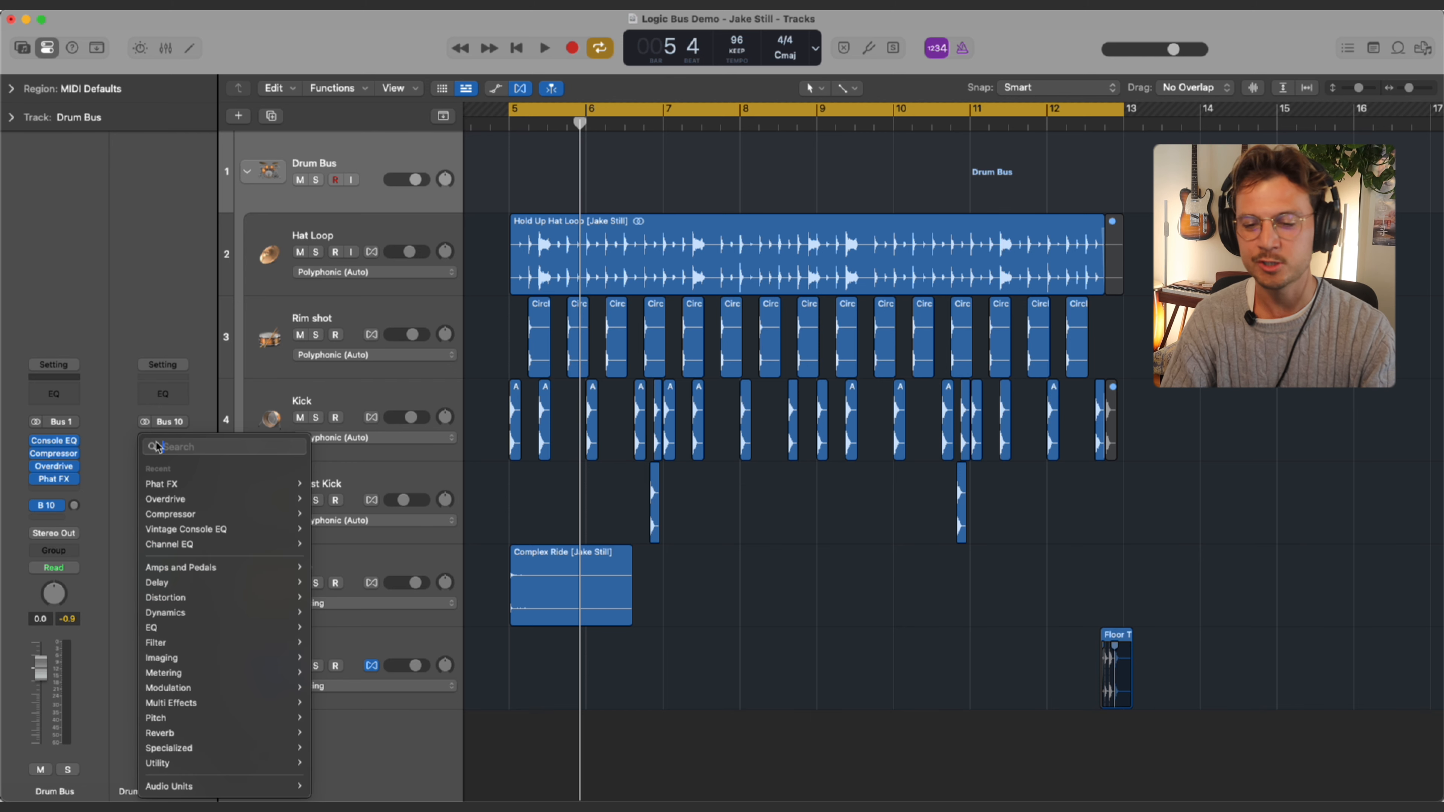
mouse_move(252, 737)
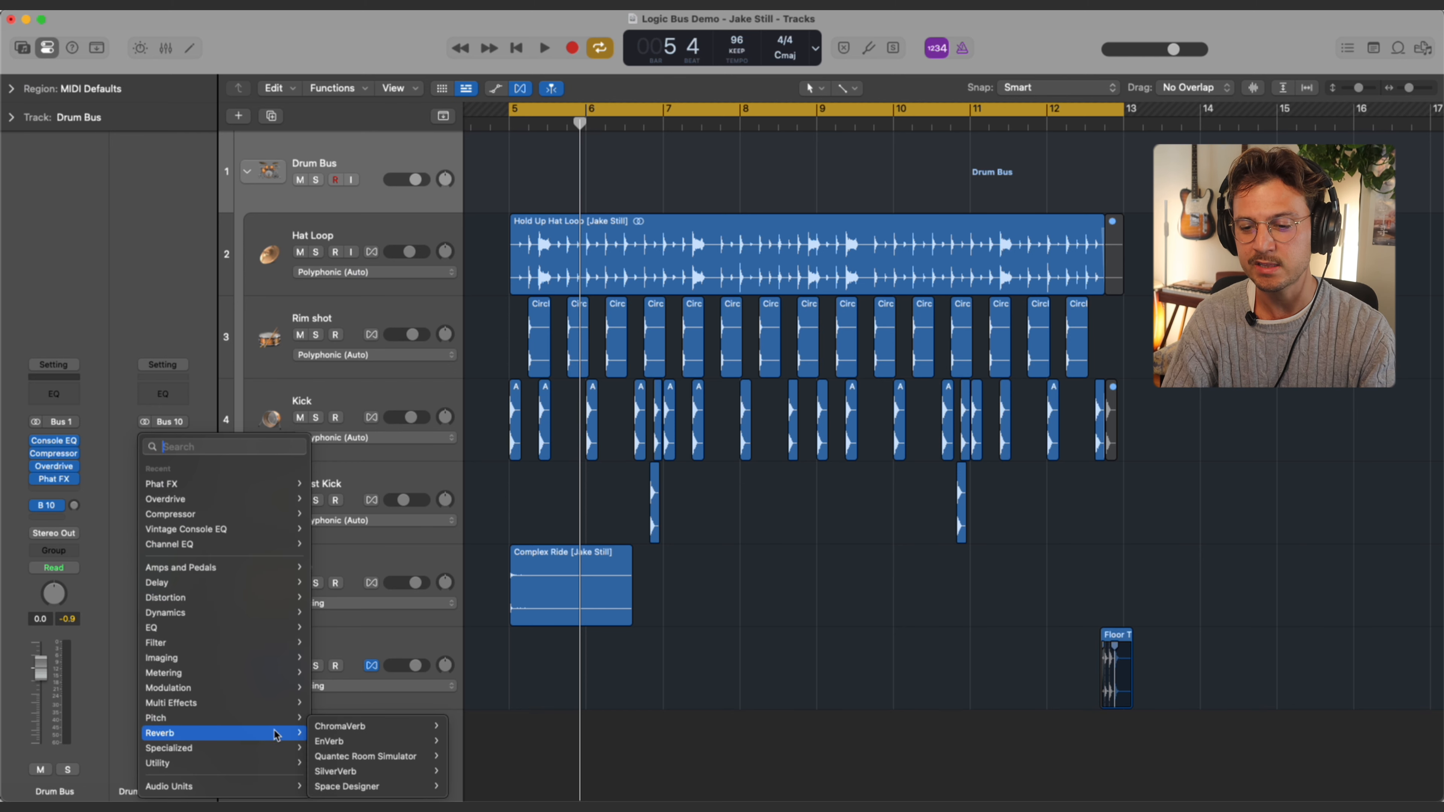
mouse_move(390, 787)
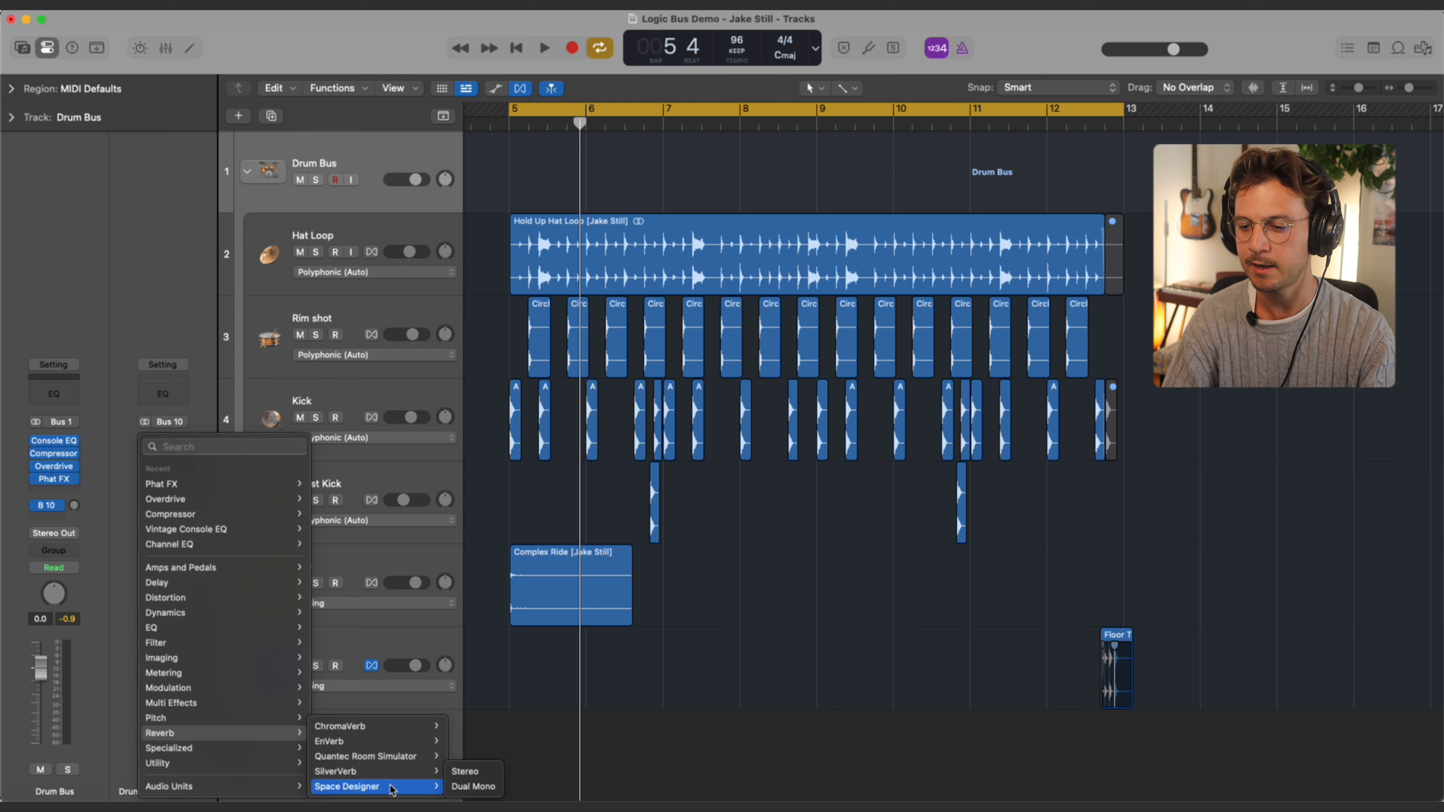
click(467, 772)
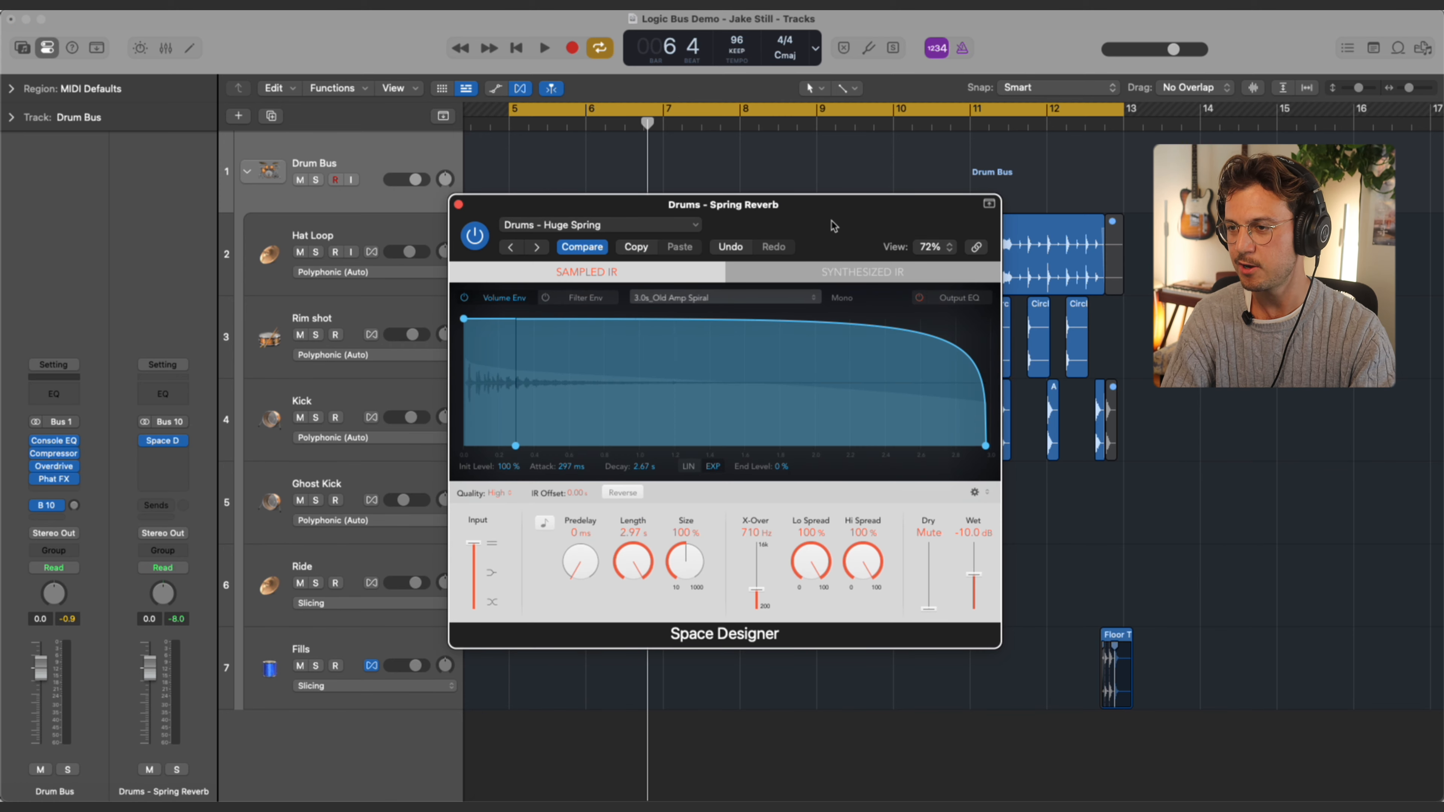
drag(832, 221, 847, 220)
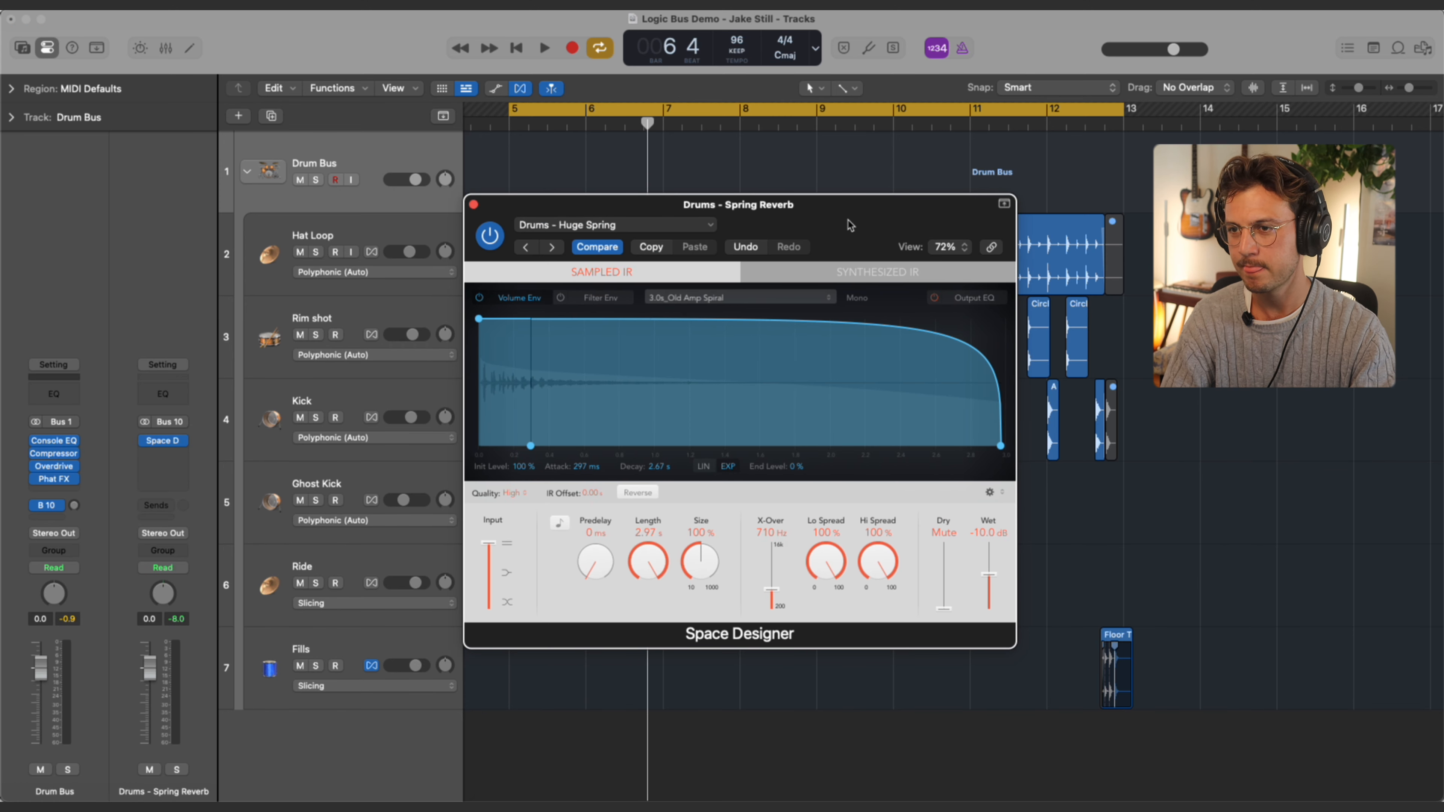
click(473, 204)
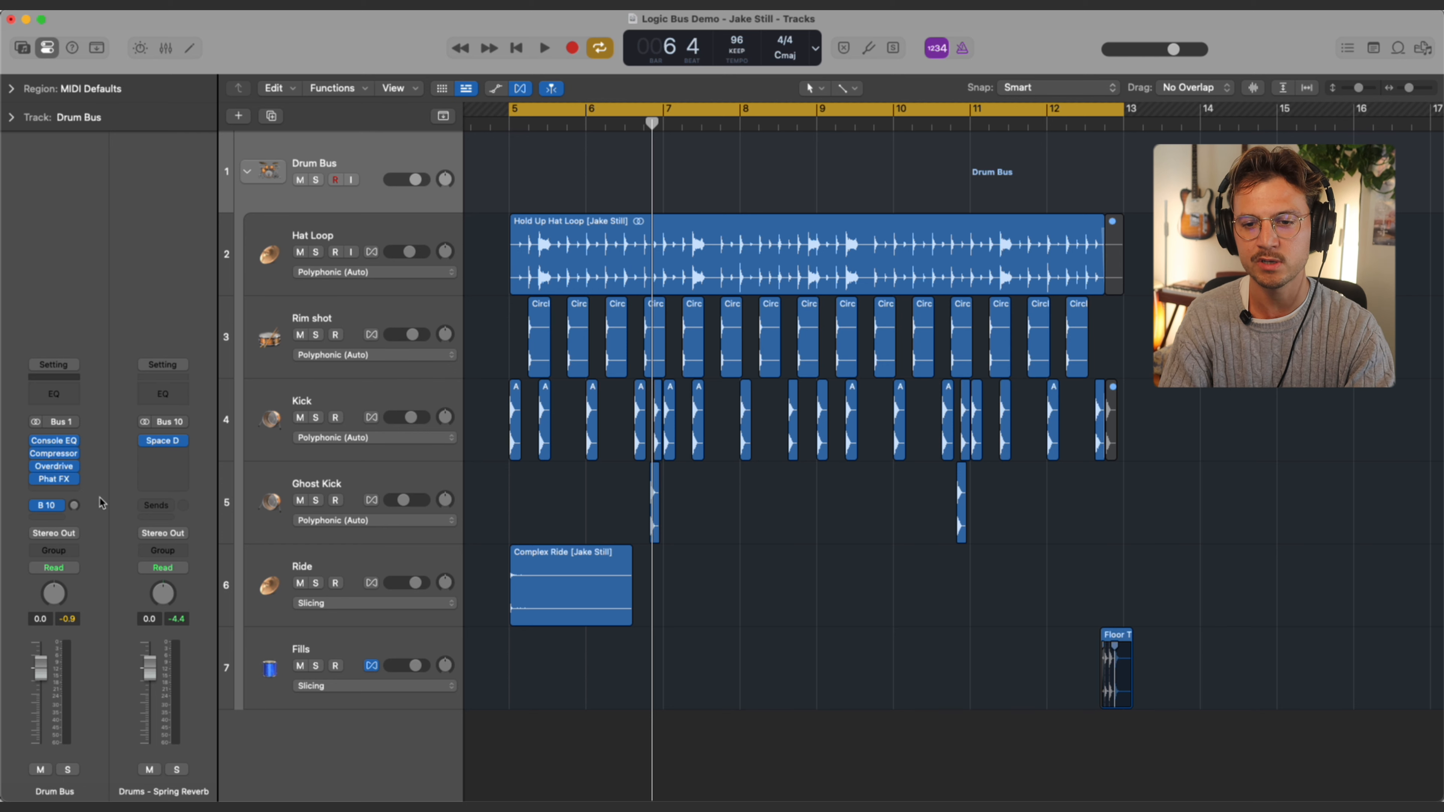
Step: Turn up the Drum Bus send level to Bus 10 during playback to feed the spring reverb
mouse_move(77, 506)
mouse_down()
mouse_move(83, 437)
mouse_move(84, 536)
mouse_up()
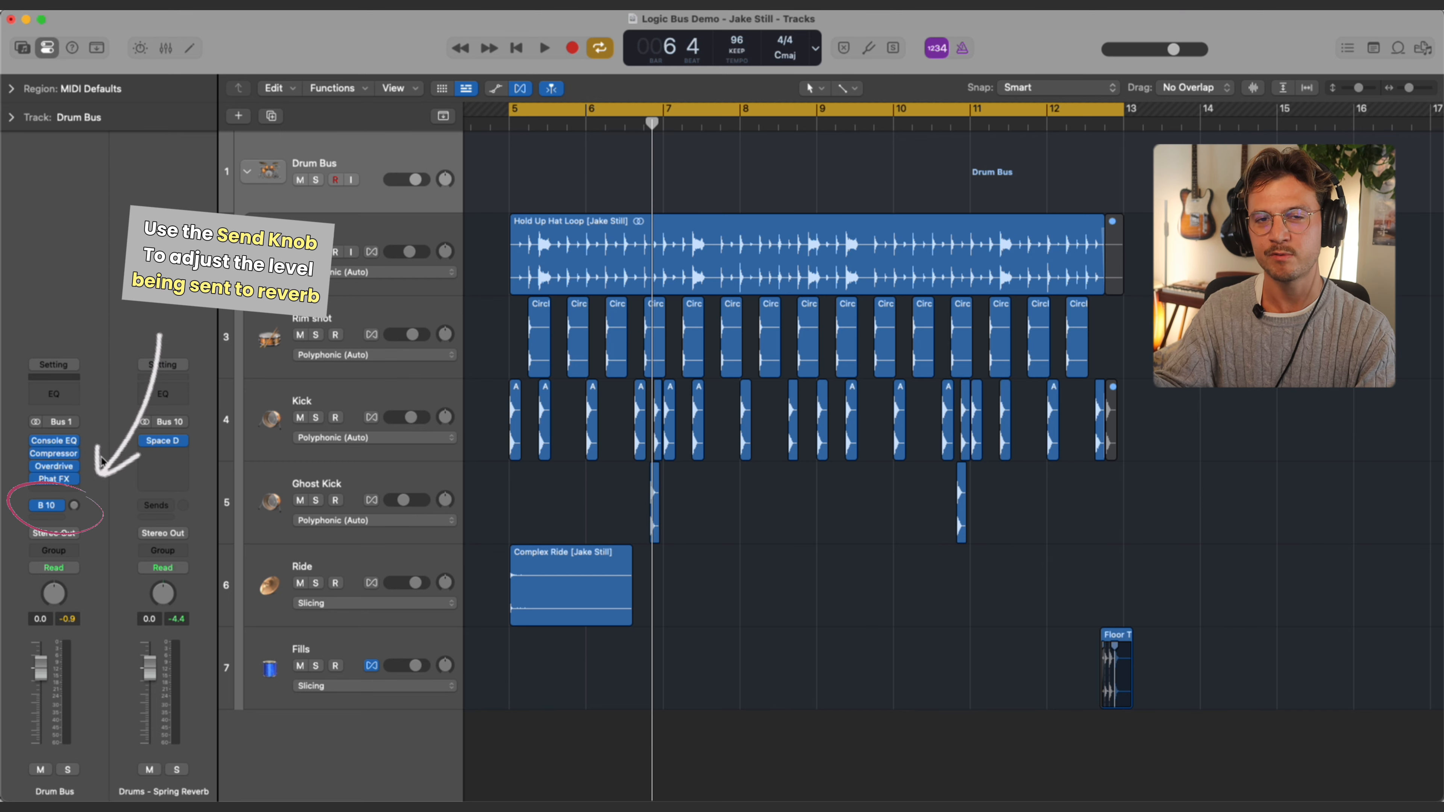
key(space)
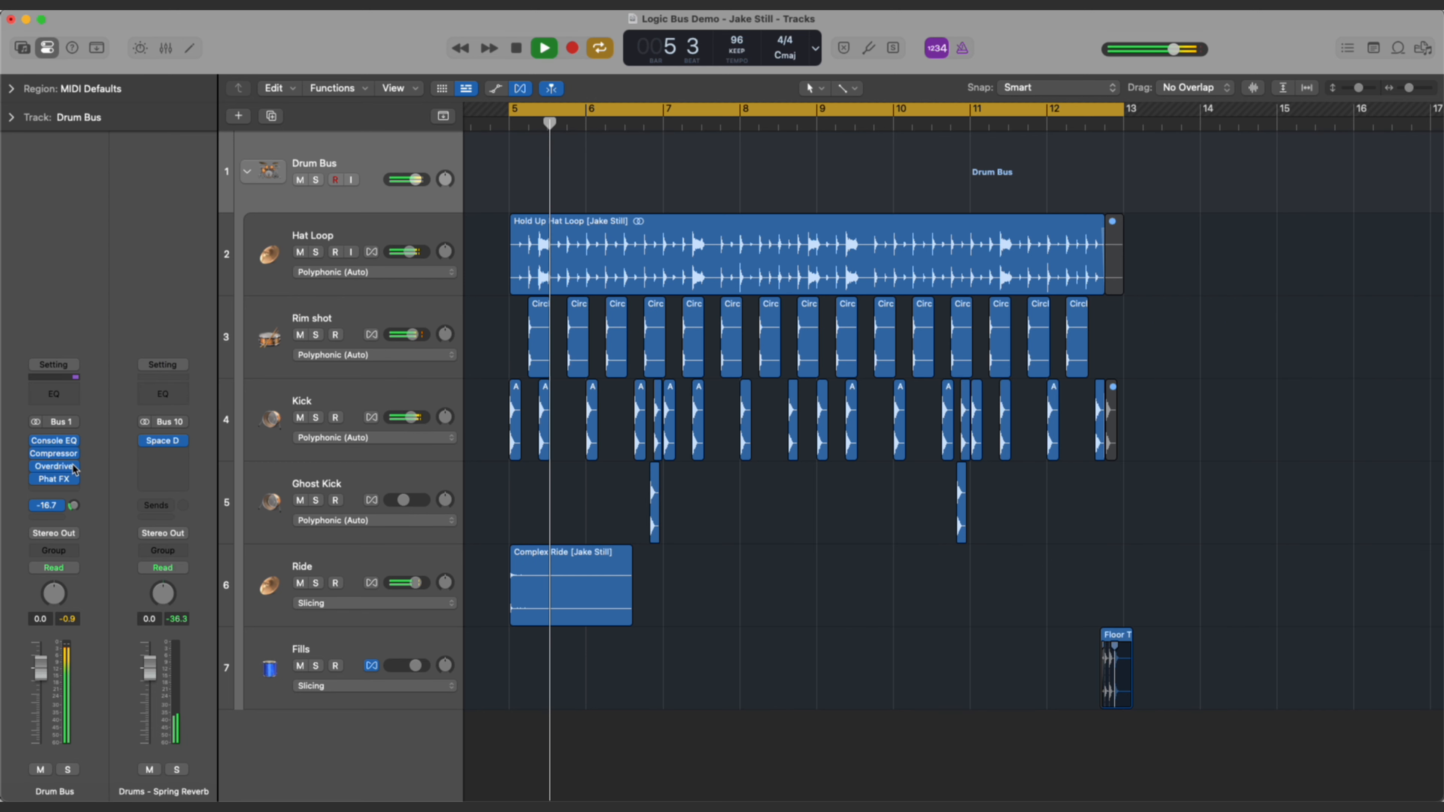
mouse_move(74, 505)
mouse_down()
mouse_move(78, 422)
mouse_move(90, 482)
mouse_up()
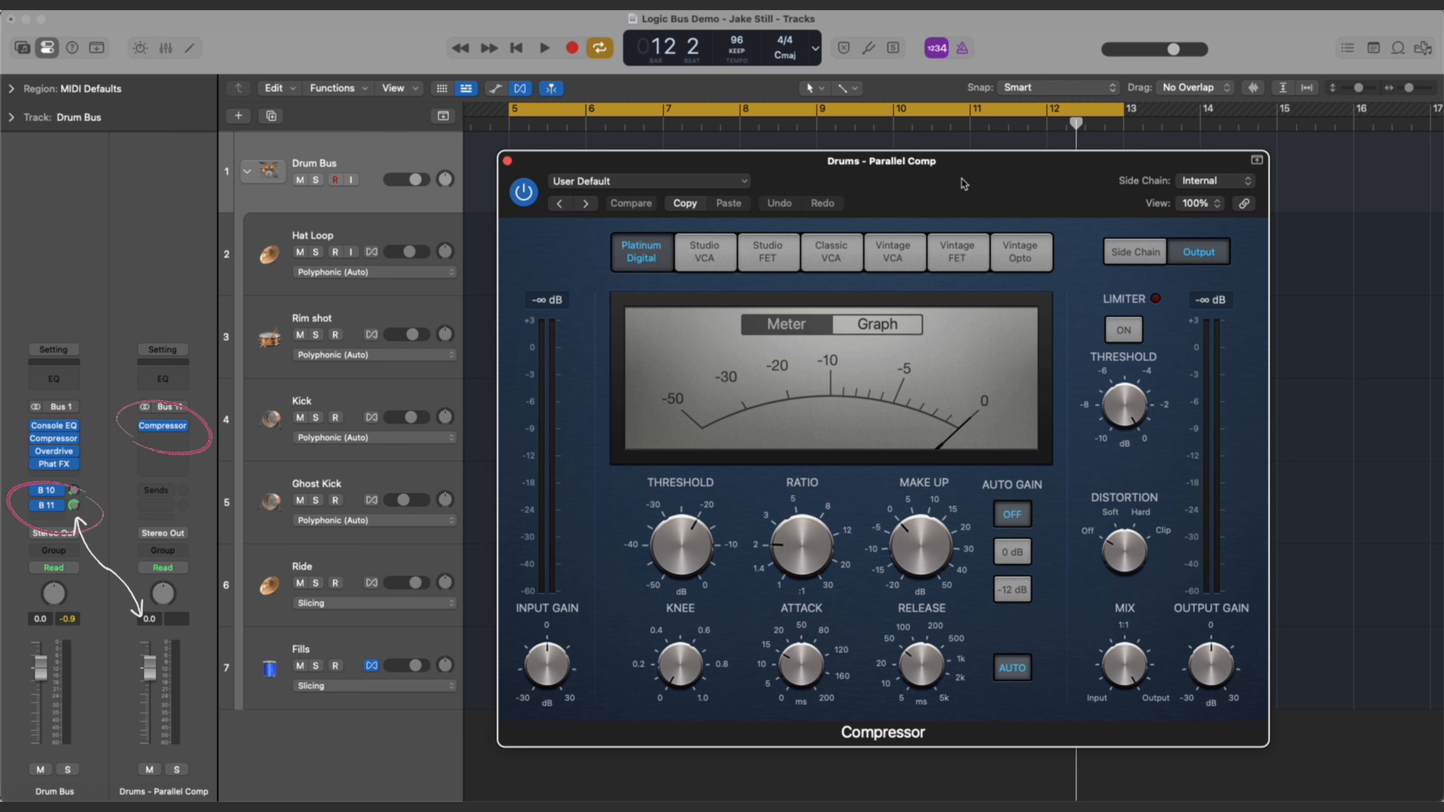
Step: Overcompress the Drums - Parallel Comp channel during playback with a -50 dB threshold, the Studio FET model and an 11:1 ratio
key(space)
drag(681, 545, 684, 671)
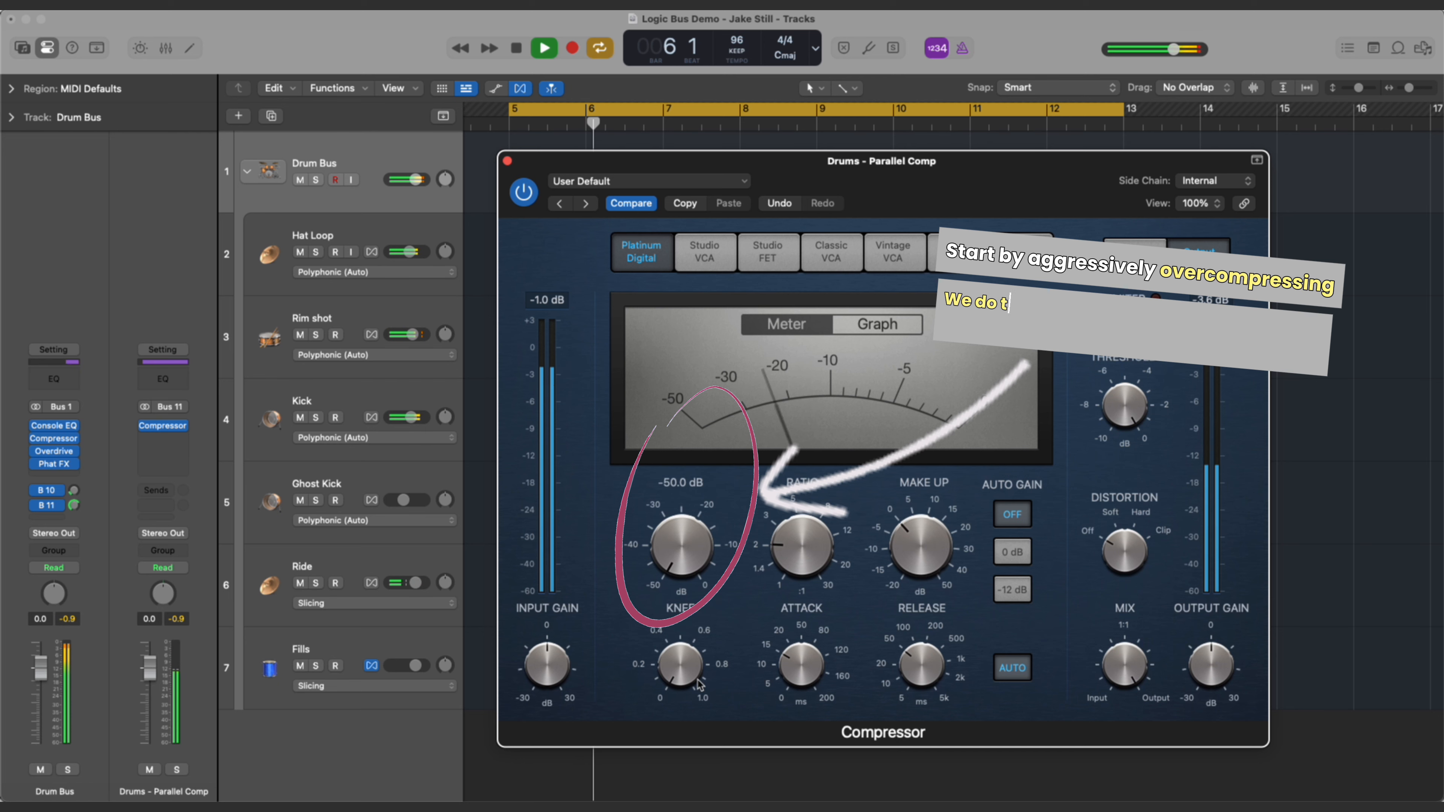
click(783, 253)
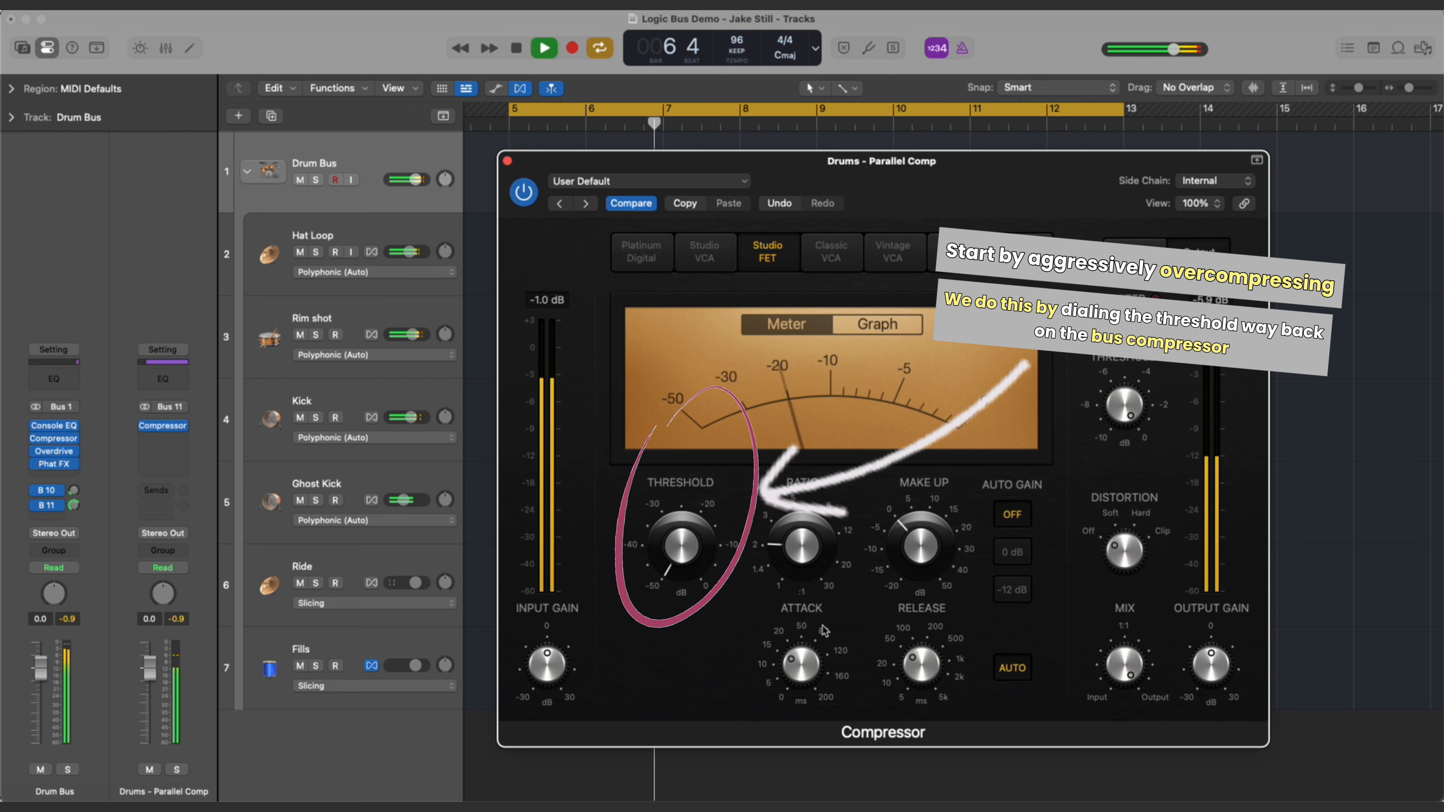
drag(810, 554, 809, 464)
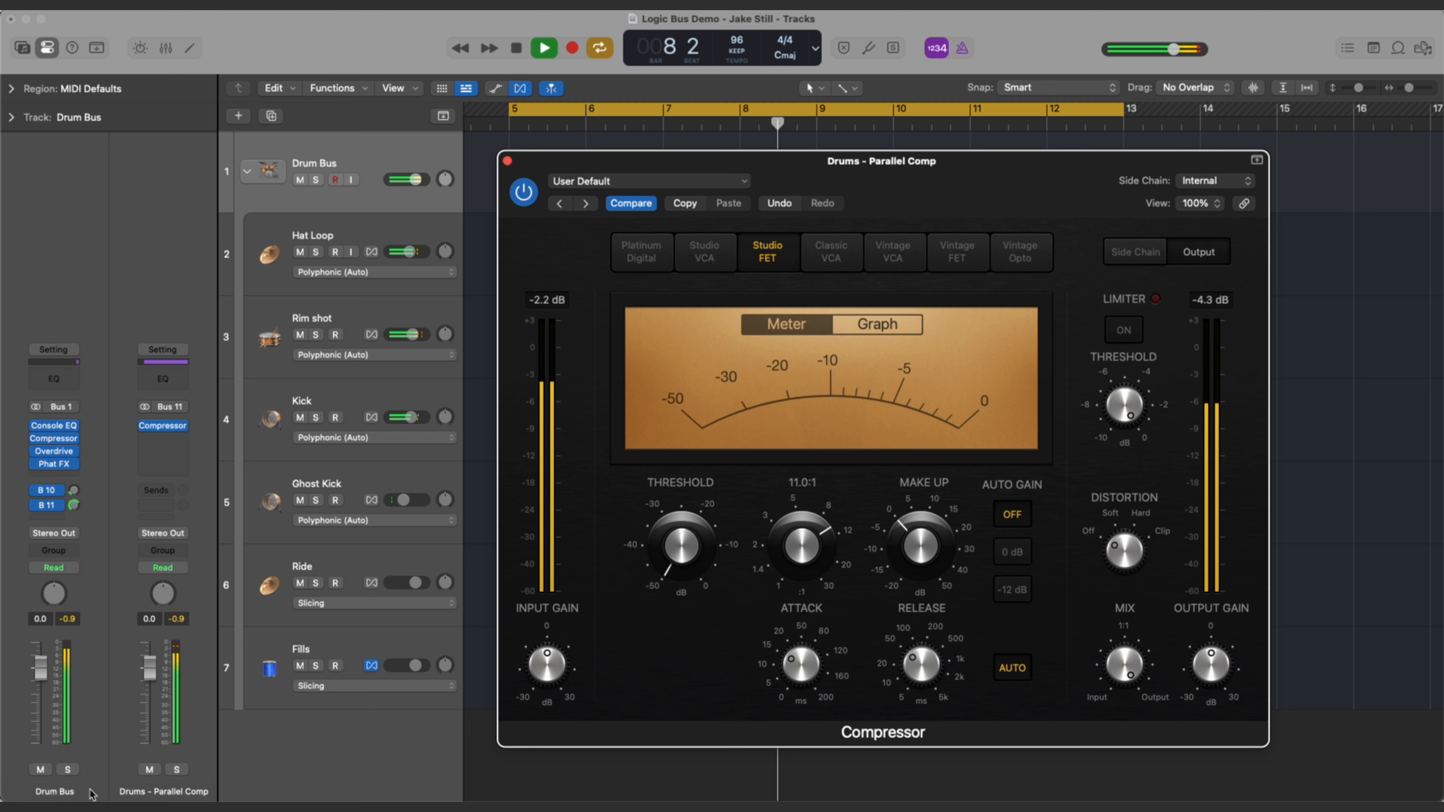
Step: Solo the Drums - Parallel Comp channel, readjust its compressor threshold and switch to the Studio VCA model
click(176, 770)
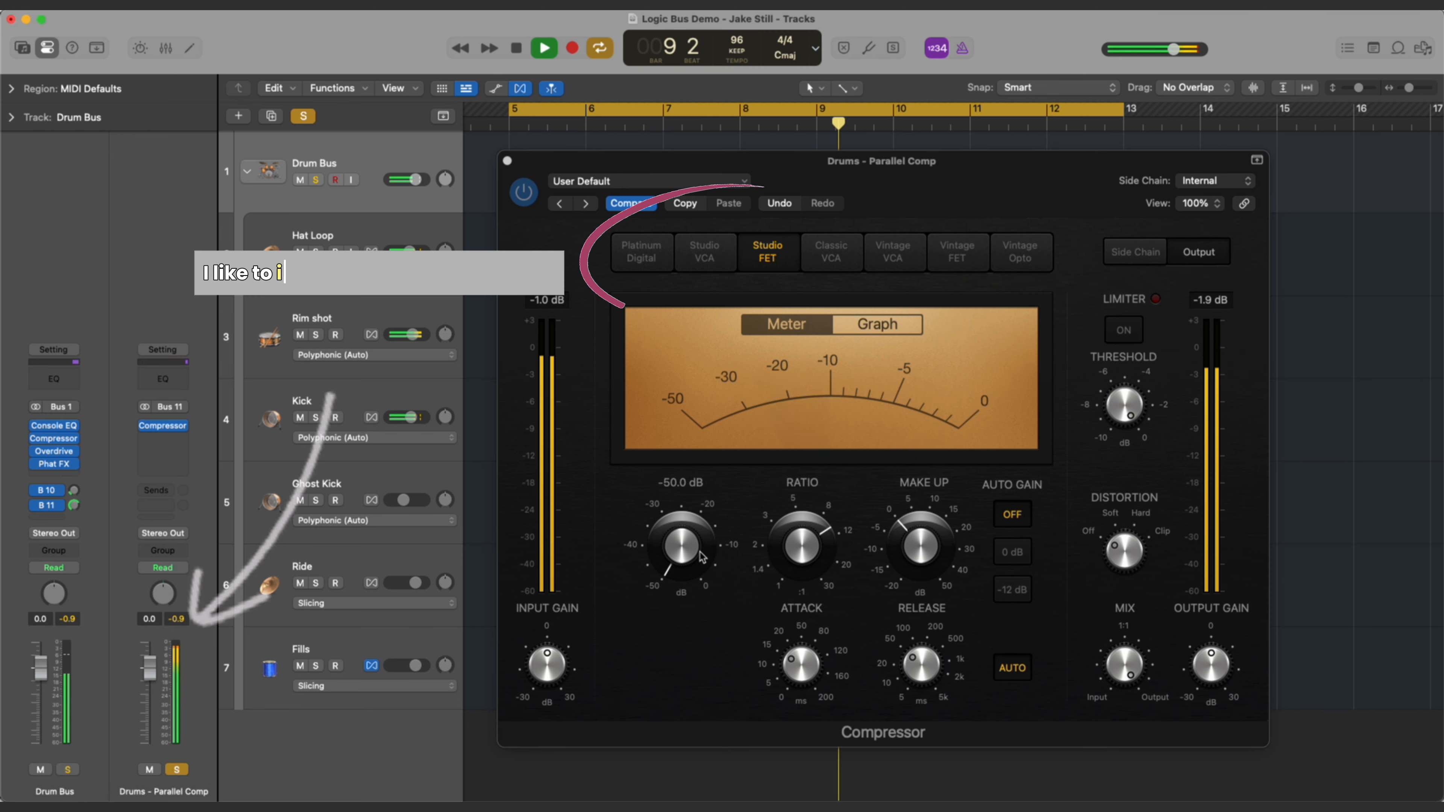
drag(702, 532, 701, 505)
click(704, 252)
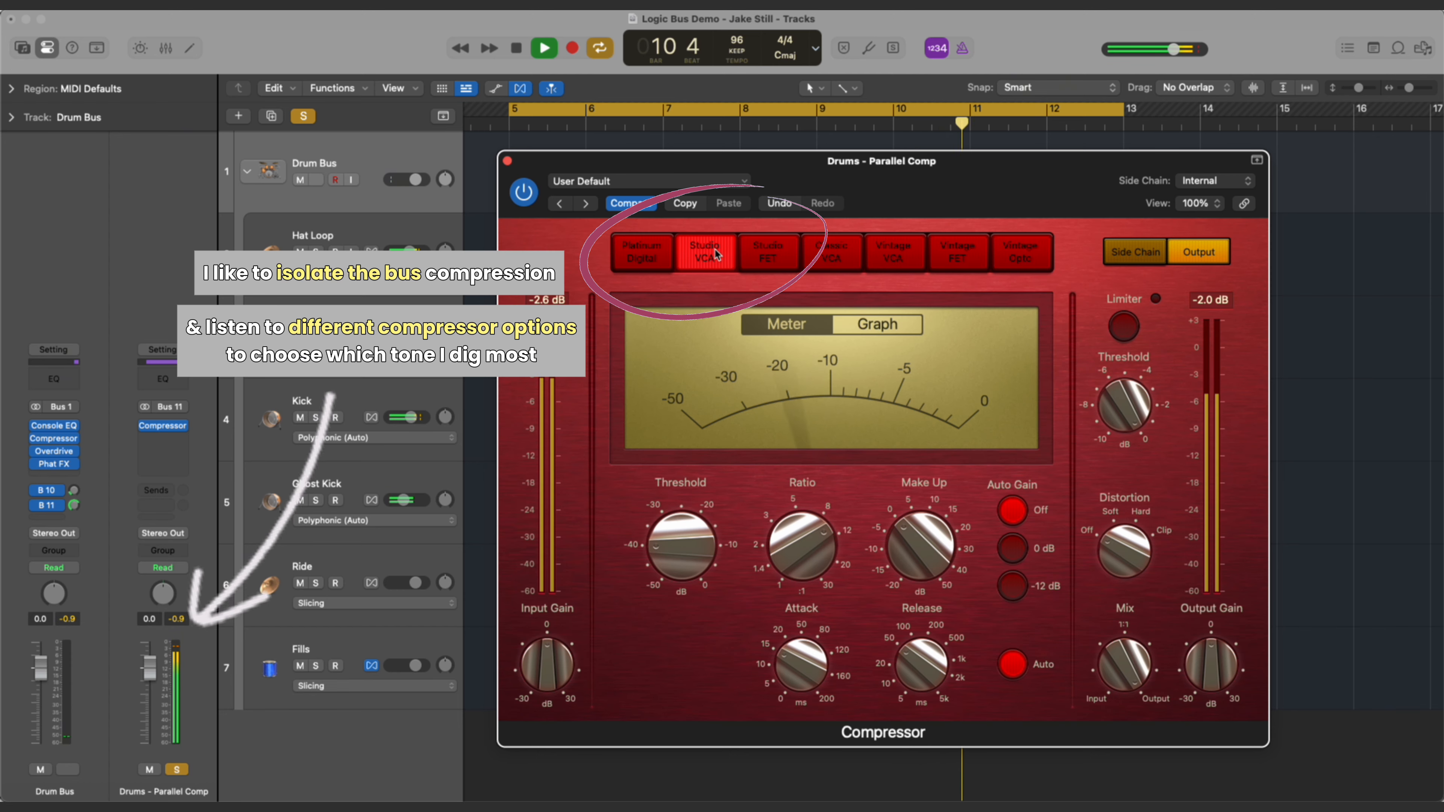